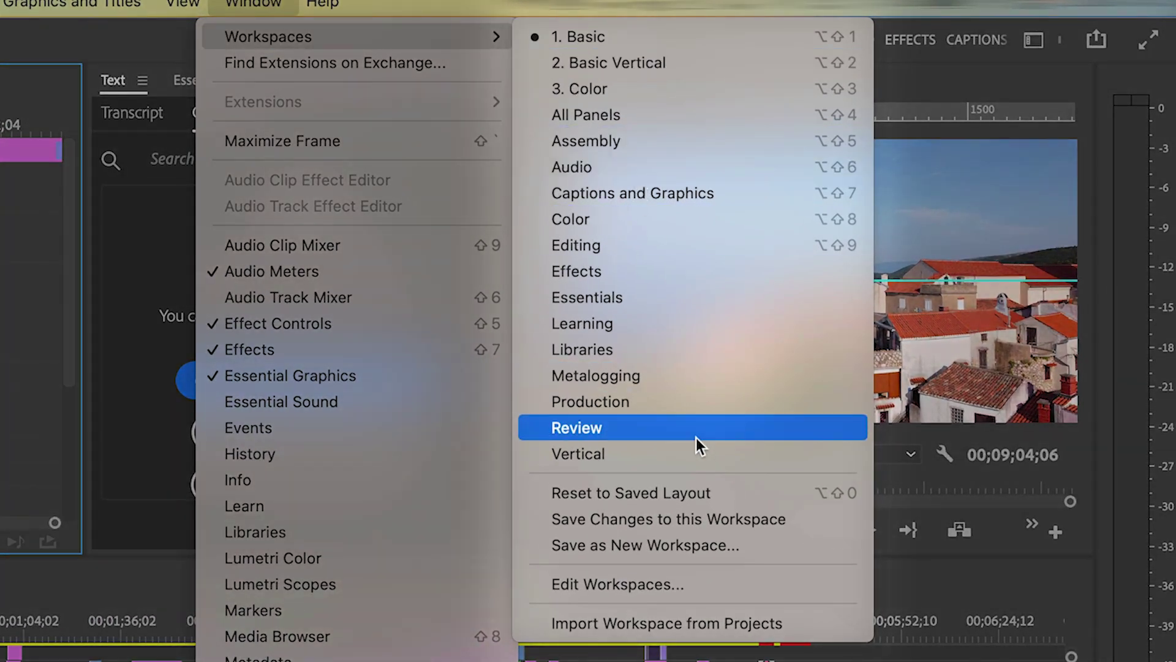
Step: Begin saving the layout as a new workspace, close the unwanted panel, and focus Libraries
{"action": "left_click", "coordinate": [698, 547]}
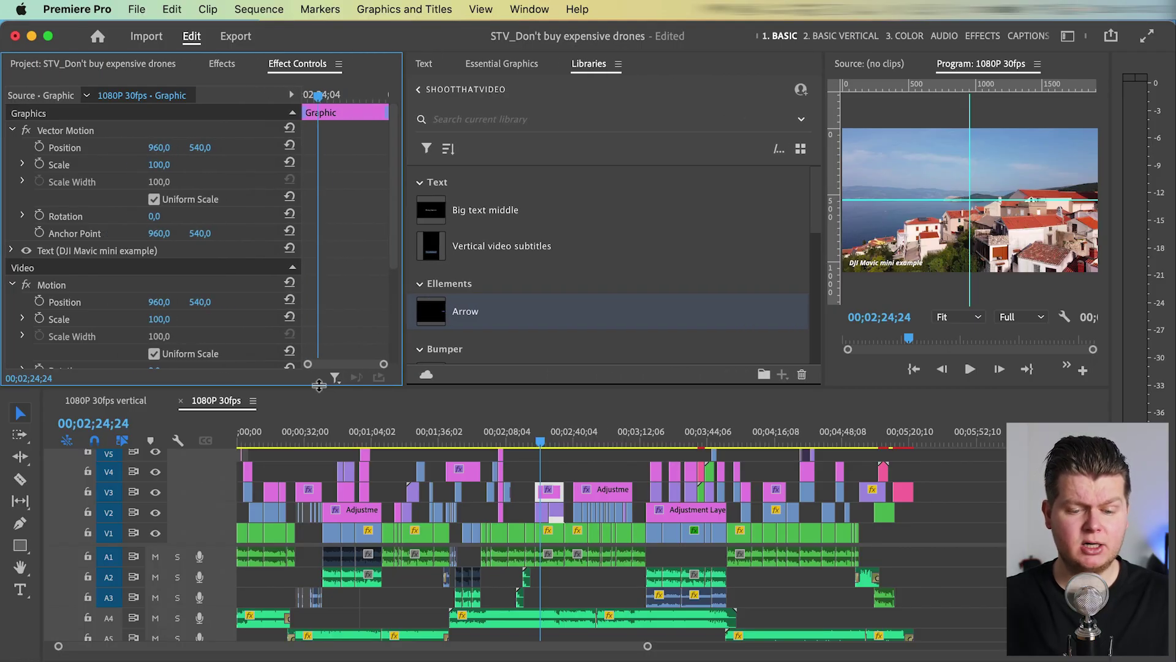
{"action": "left_click", "coordinate": [339, 63]}
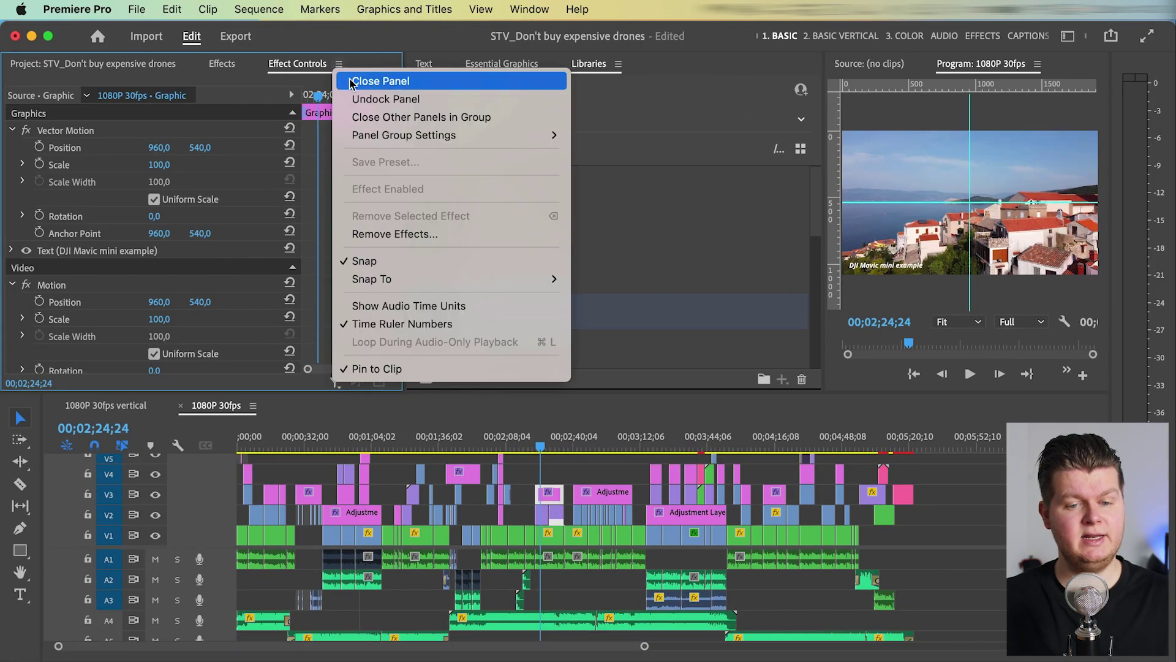
{"action": "left_click", "coordinate": [352, 82]}
{"action": "left_click", "coordinate": [428, 281]}
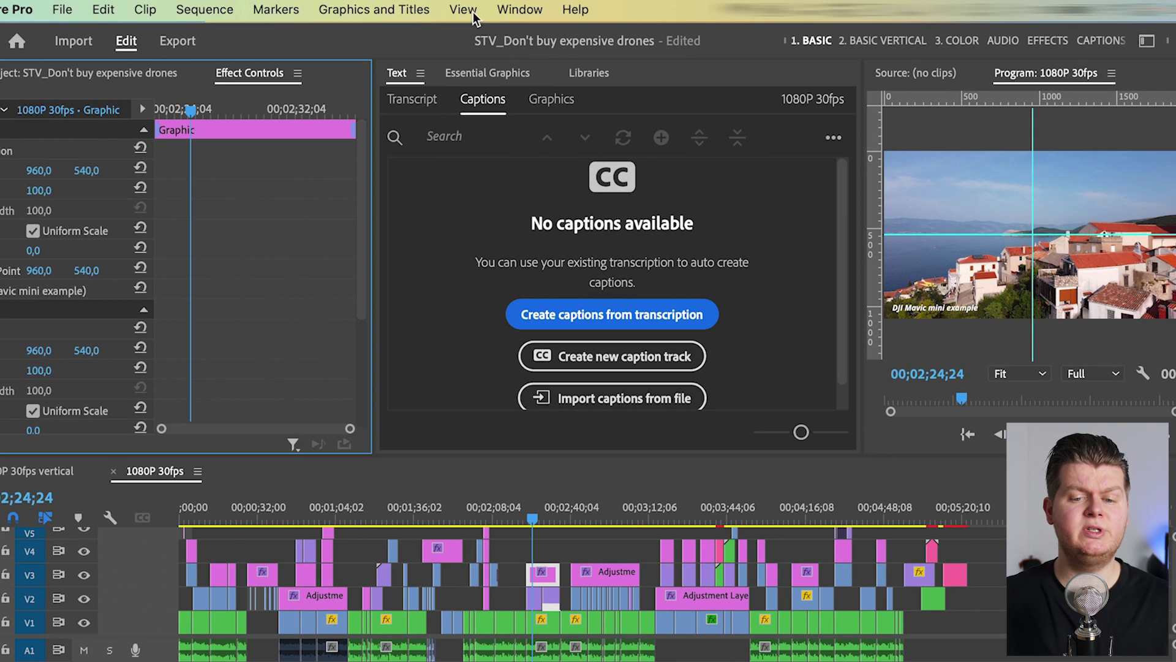
Step: Add the Lumetri Color panel, dock it beside the Text panel, and quit Premiere Pro
{"action": "left_click", "coordinate": [521, 10]}
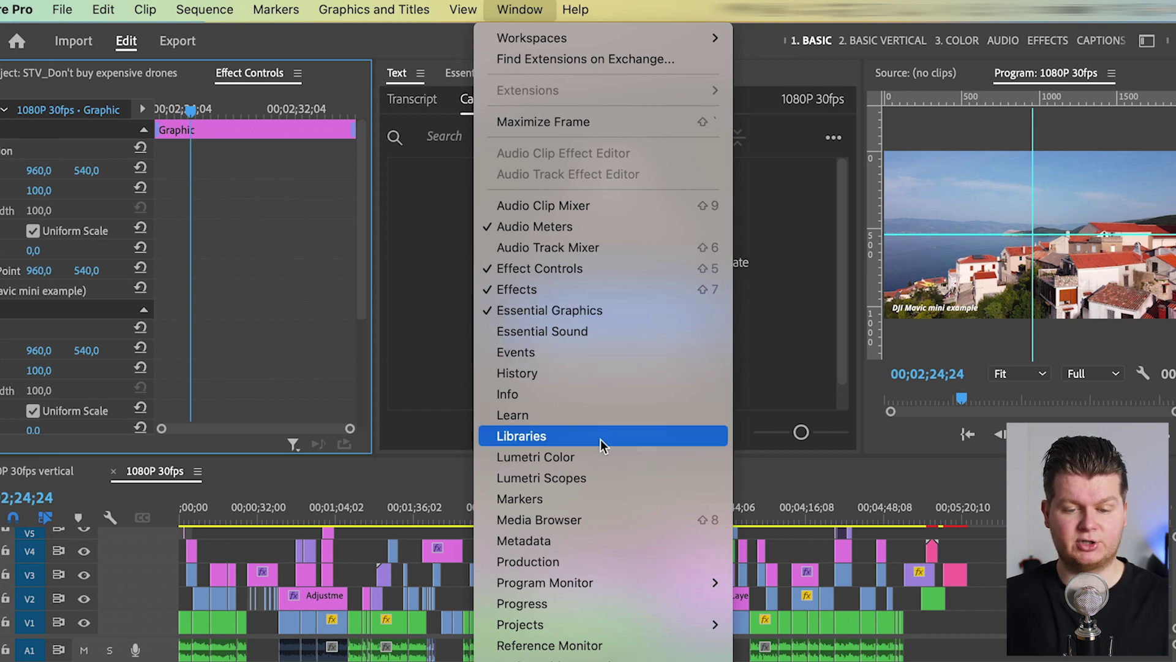
{"action": "left_click", "coordinate": [570, 458]}
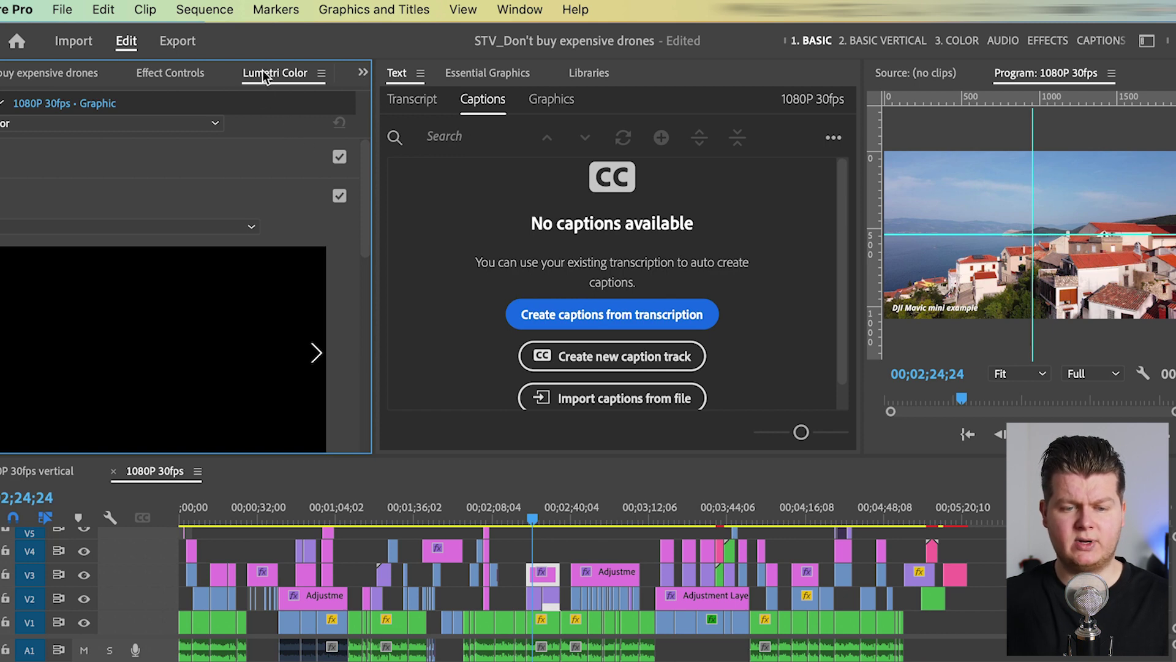
{"action": "left_click_drag", "start_coordinate": [397, 119], "coordinate": [836, 147]}
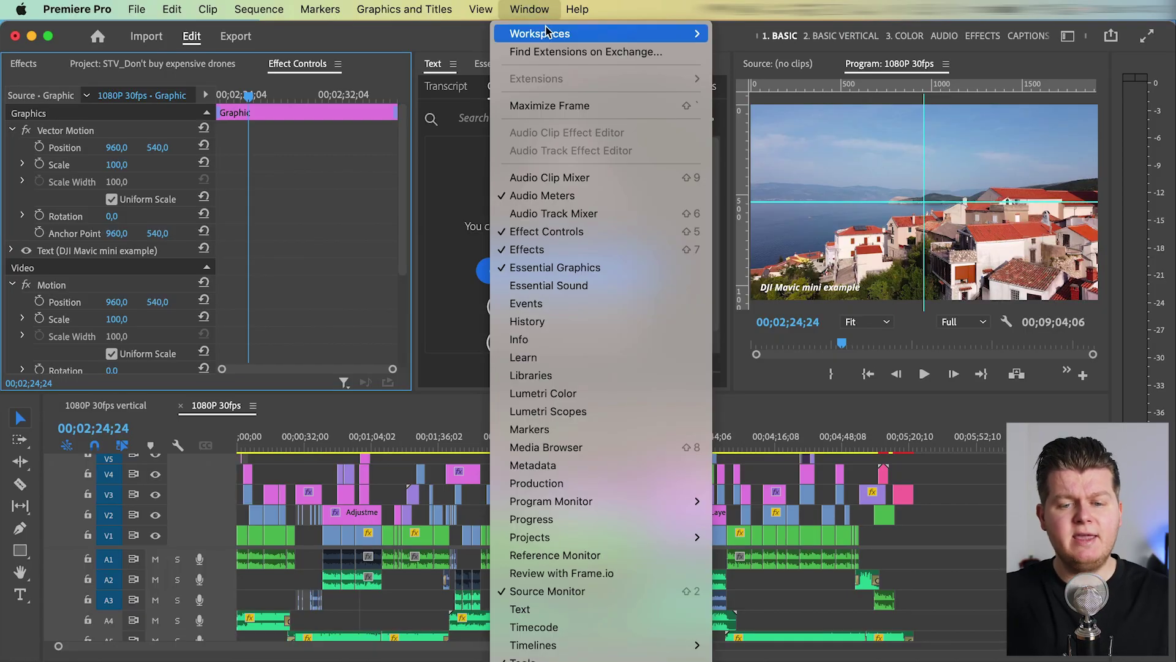
{"action": "mouse_move", "coordinate": [547, 31]}
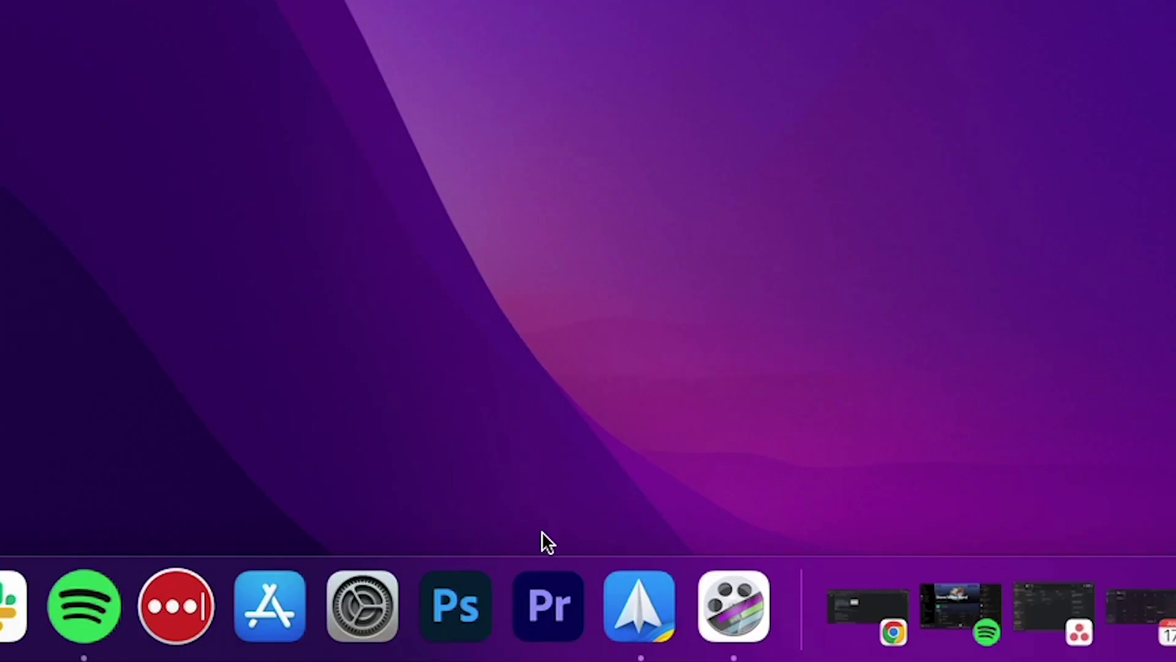
Step: Relaunch Premiere Pro on the drone project and bring the Info and Effect Controls panels forward
{"action": "left_click", "coordinate": [547, 605]}
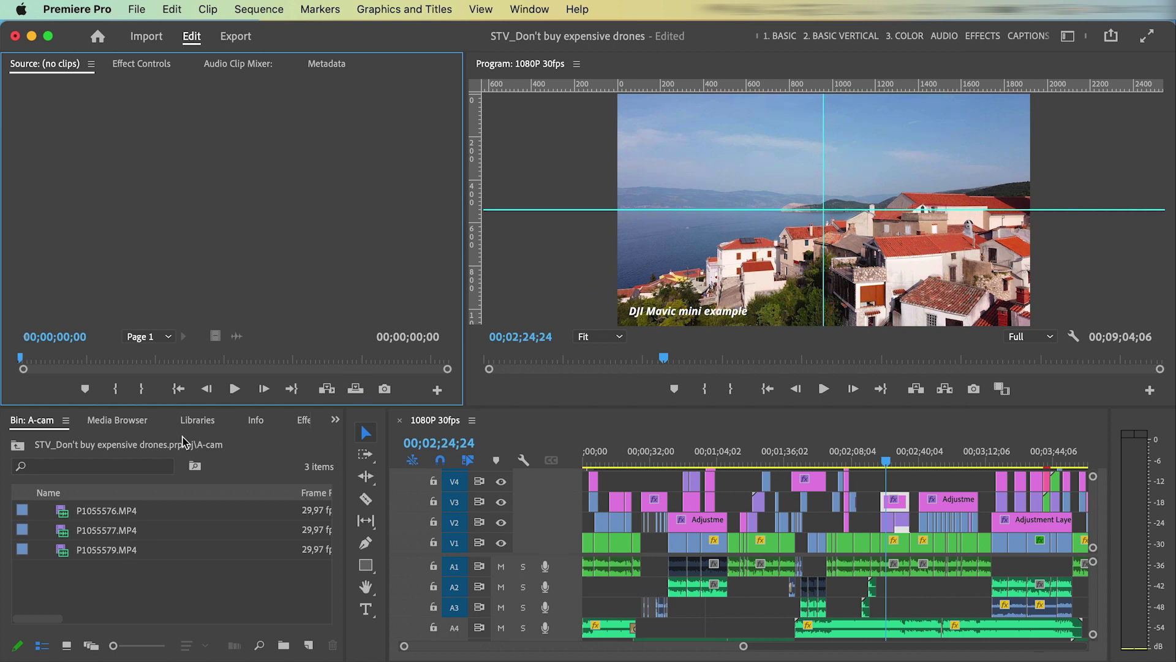
{"action": "left_click", "coordinate": [121, 427]}
{"action": "left_click", "coordinate": [197, 427]}
{"action": "left_click", "coordinate": [256, 427]}
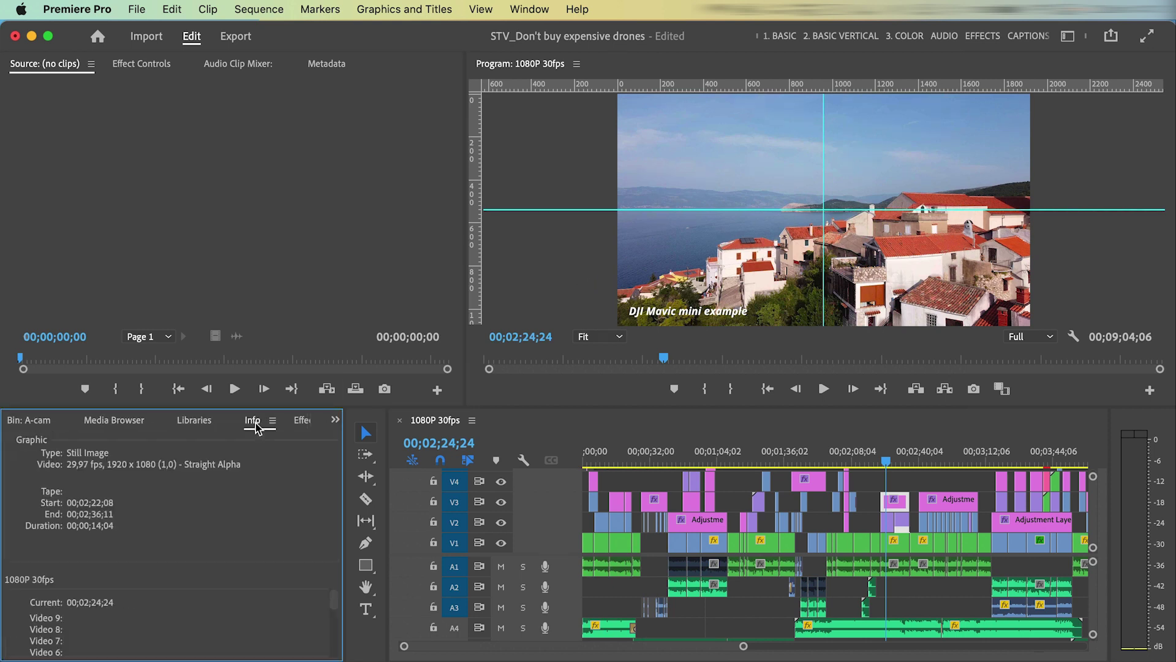
{"action": "left_click", "coordinate": [140, 67]}
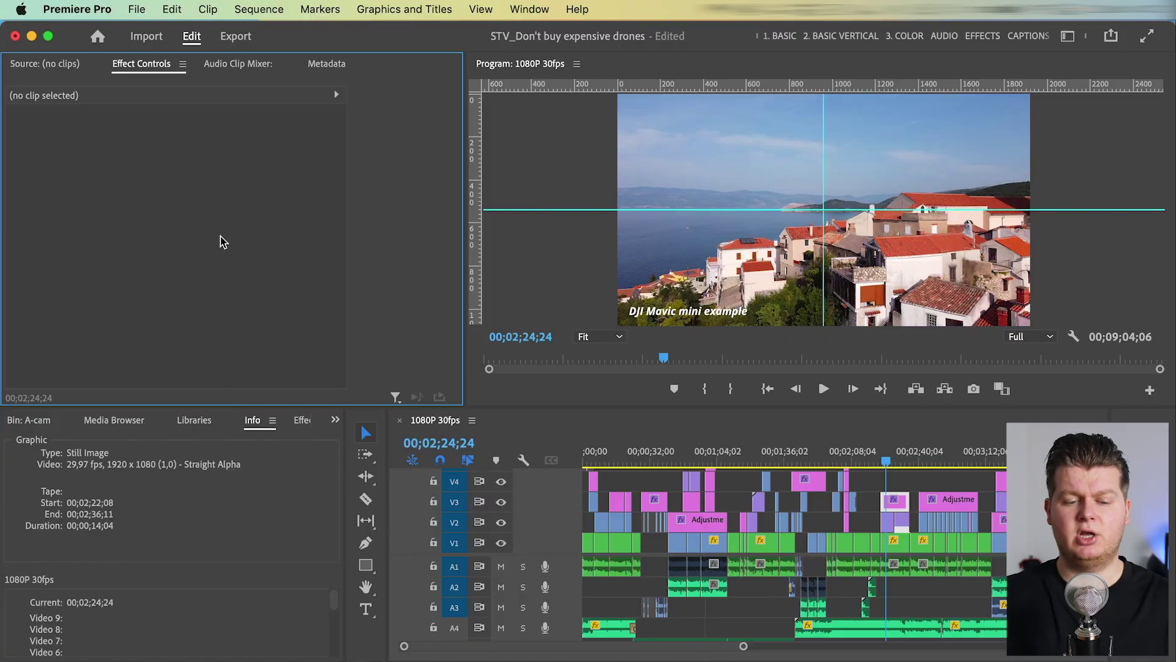
{"action": "left_click", "coordinate": [194, 420]}
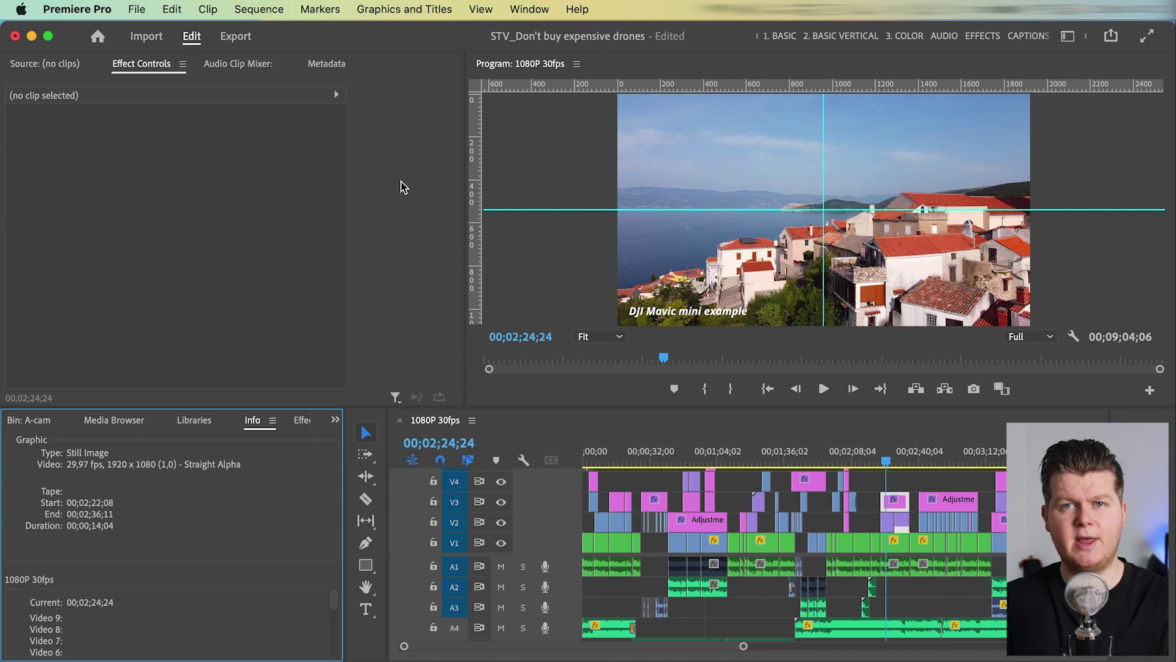
{"action": "left_click", "coordinate": [529, 9]}
Step: Load the 1. Basic workspace and clear the clip selection in the timeline
{"action": "left_click", "coordinate": [766, 29]}
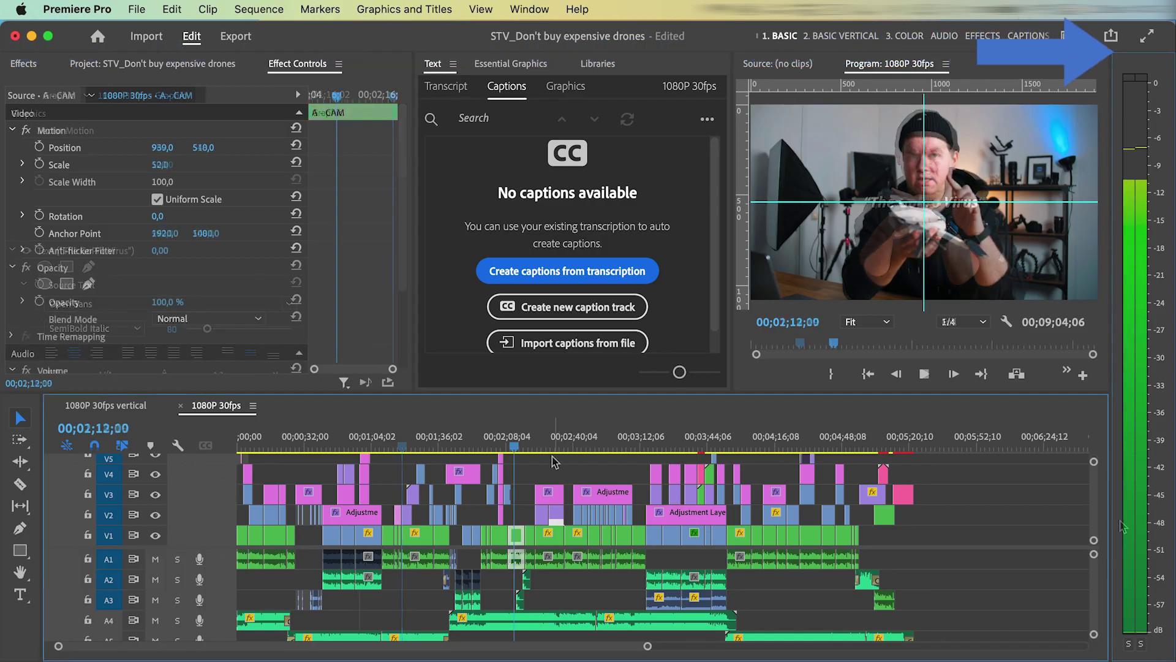
{"action": "left_click", "coordinate": [549, 466]}
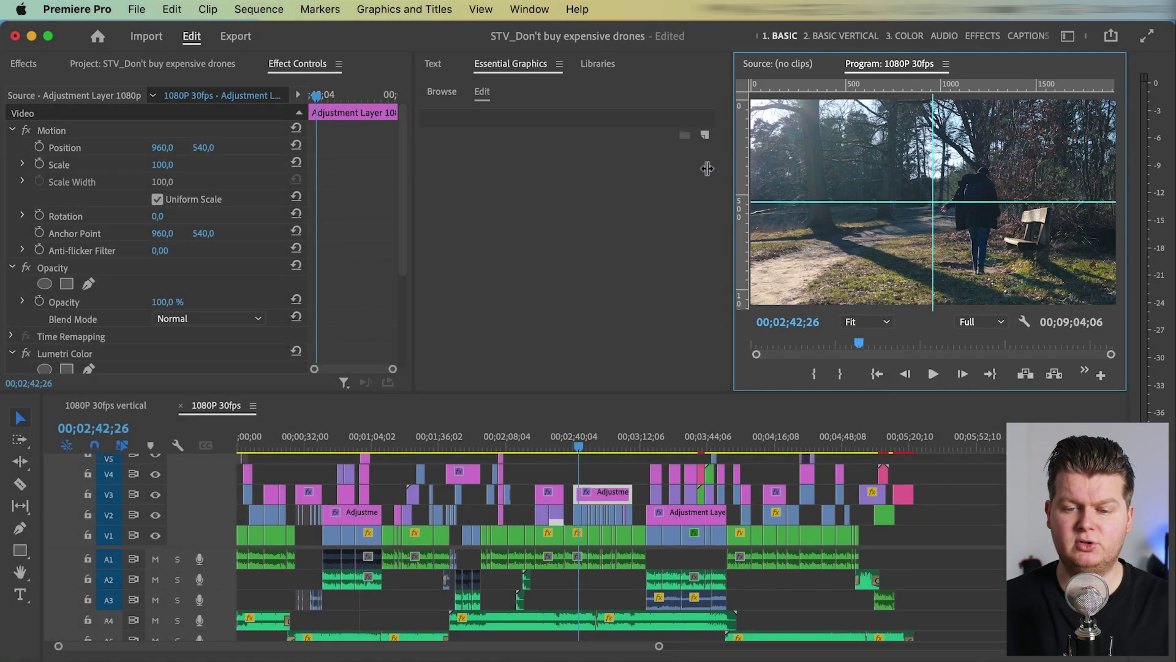
Step: Widen the Program monitor over Essential Graphics and load IMG_9549.MOV from the B-roll bin as source
{"action": "left_click_drag", "start_coordinate": [730, 68], "coordinate": [622, 68]}
{"action": "left_click", "coordinate": [663, 64]}
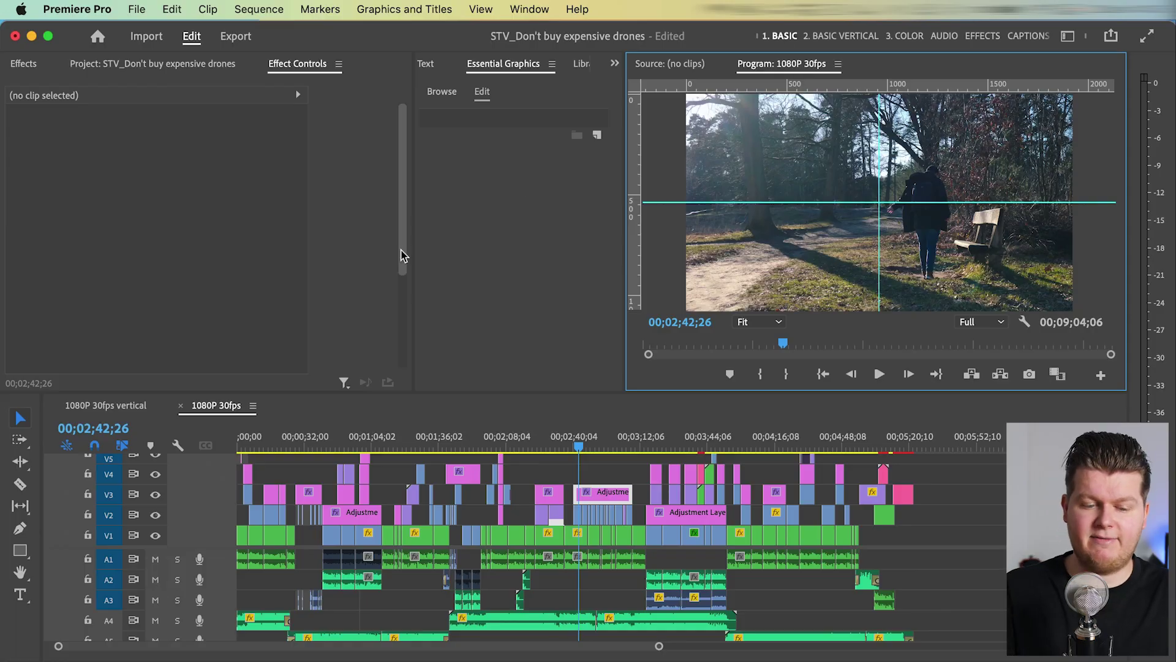
{"action": "left_click_drag", "start_coordinate": [414, 445], "coordinate": [412, 443]}
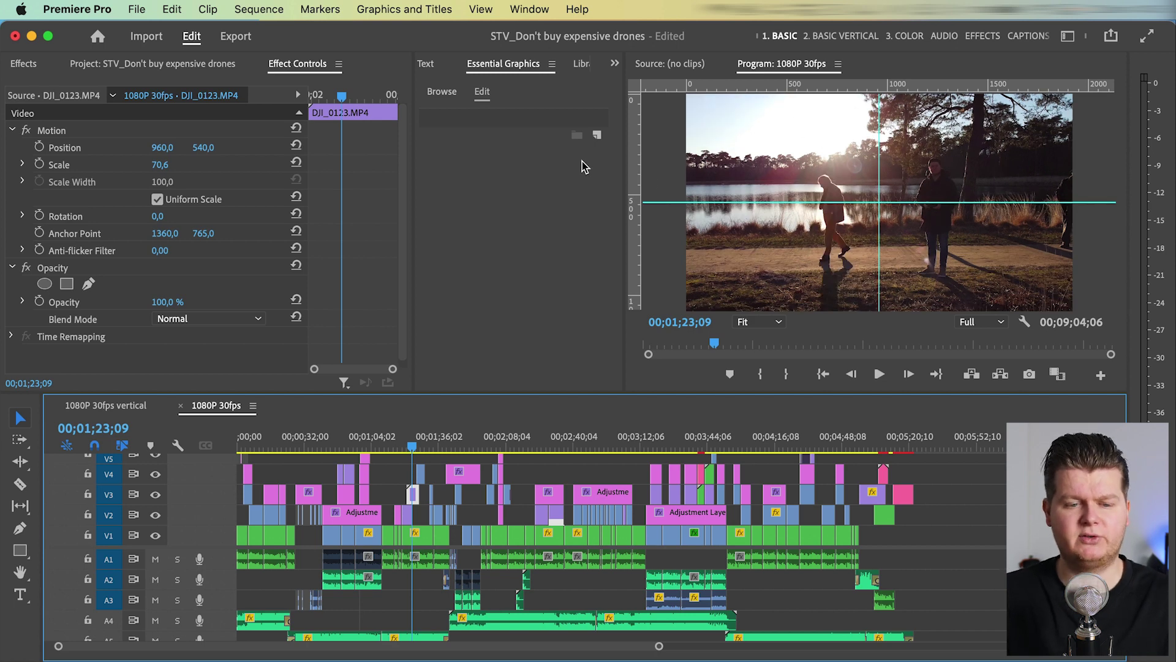
{"action": "left_click", "coordinate": [92, 64]}
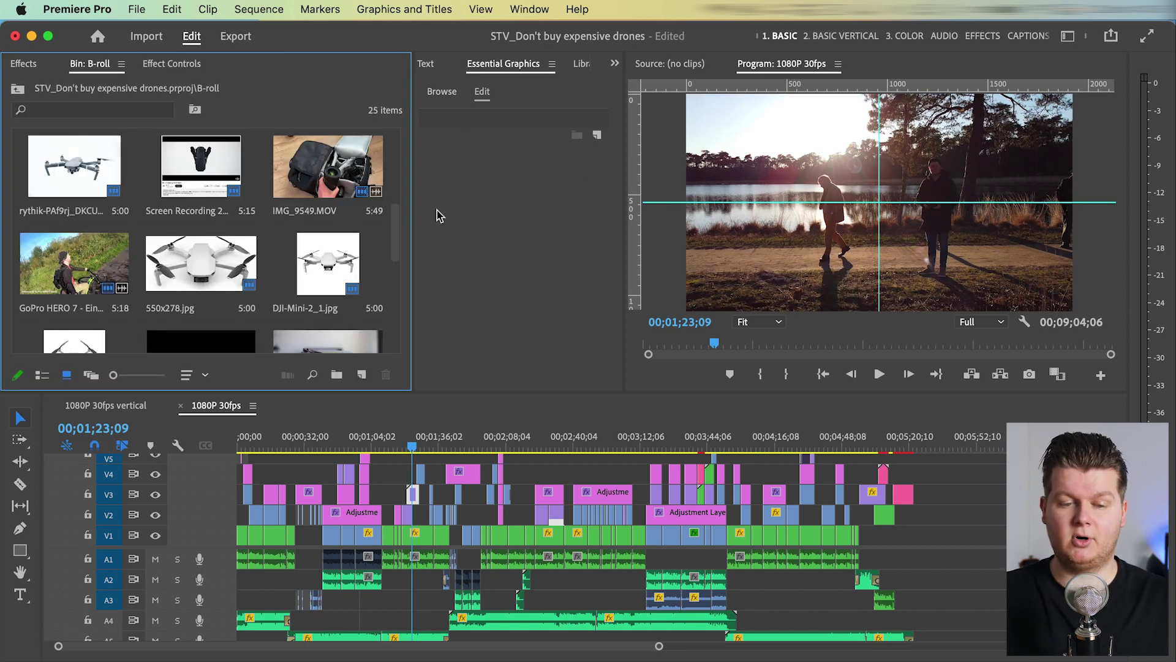
{"action": "double_click", "coordinate": [324, 168]}
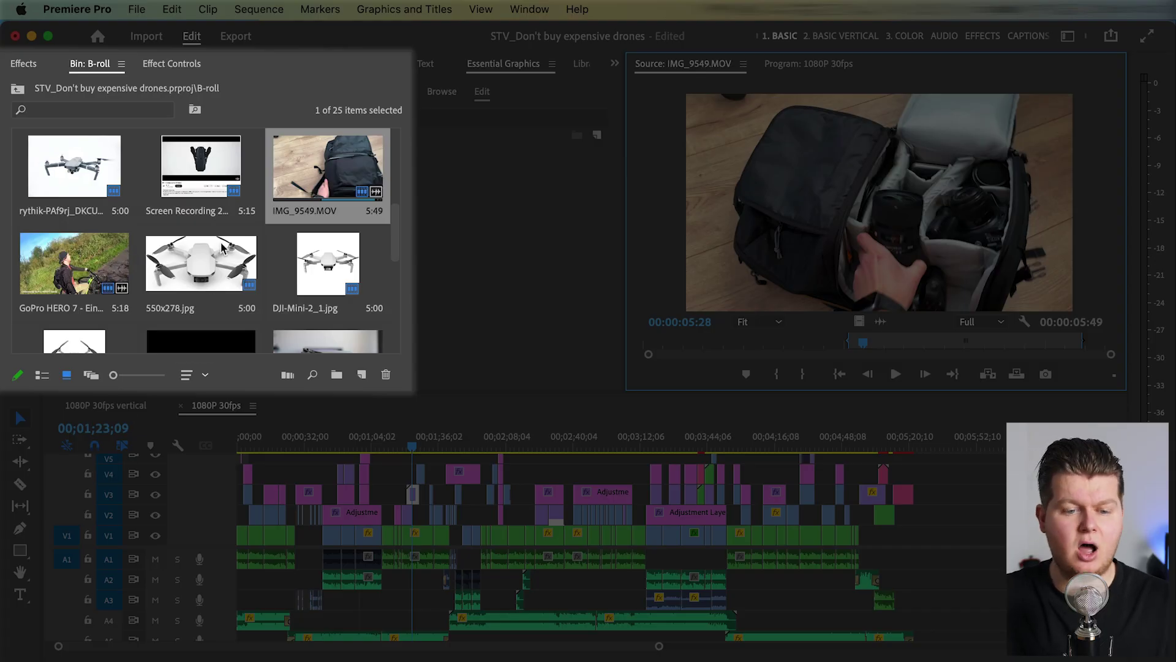
Step: Move the B-roll bin tab first, go up to the Project, then view Effects and Effect Controls
{"action": "left_click", "coordinate": [202, 196]}
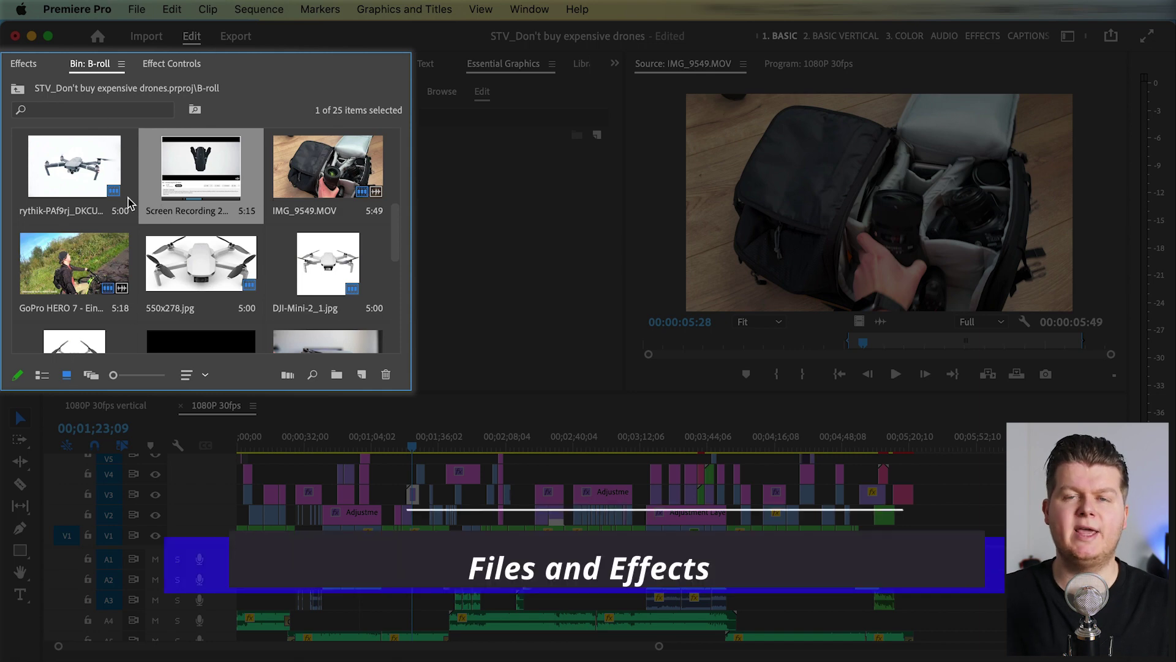
{"action": "left_click_drag", "start_coordinate": [104, 65], "coordinate": [37, 66]}
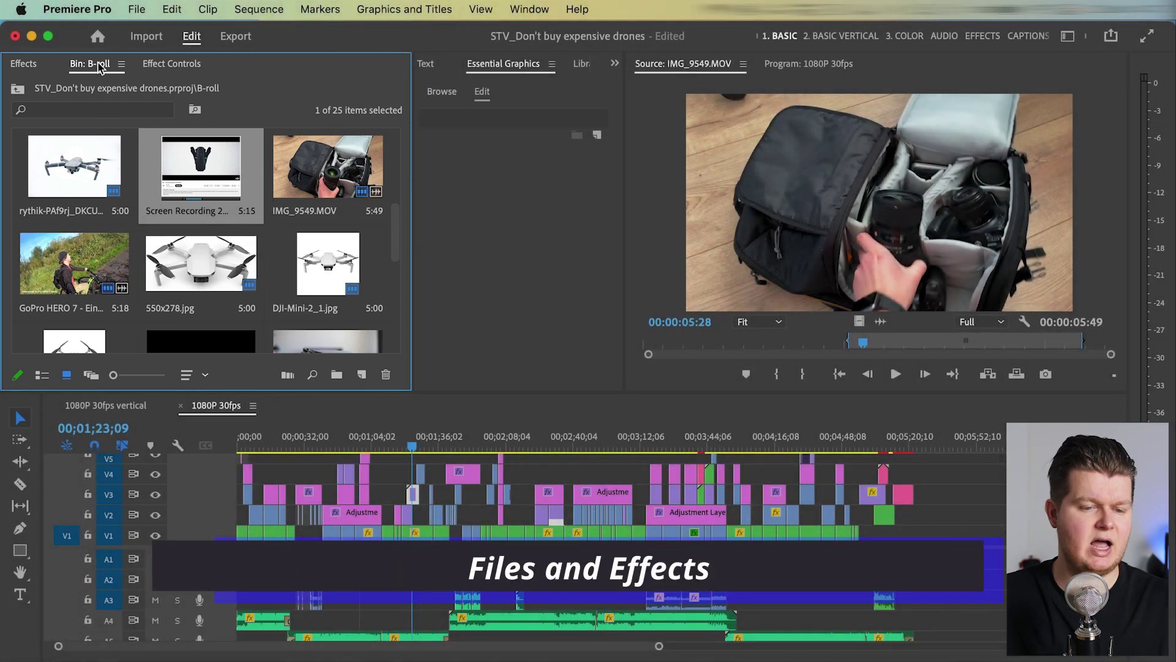
{"action": "left_click", "coordinate": [18, 90]}
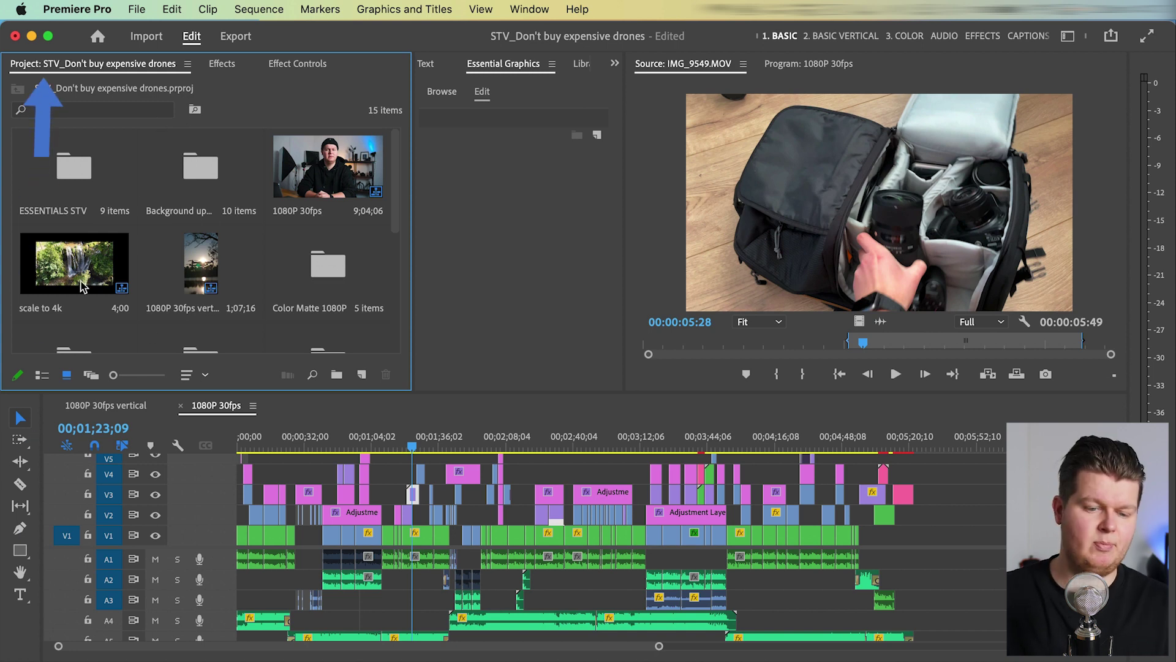
{"action": "left_click", "coordinate": [211, 66]}
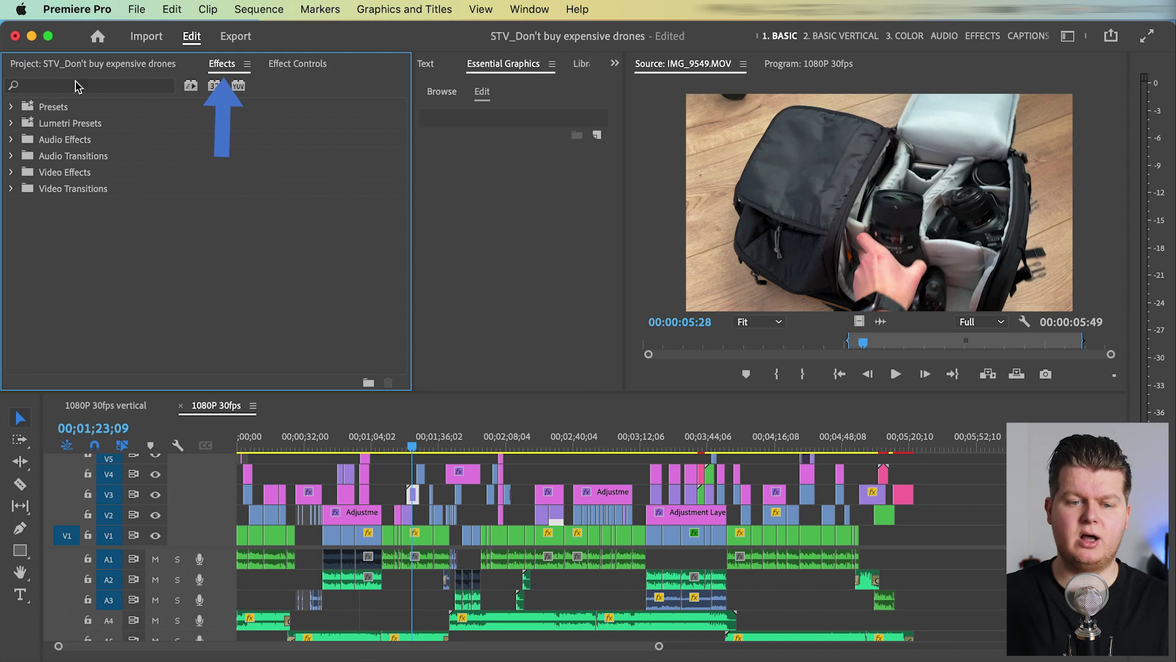
{"action": "left_click", "coordinate": [318, 63]}
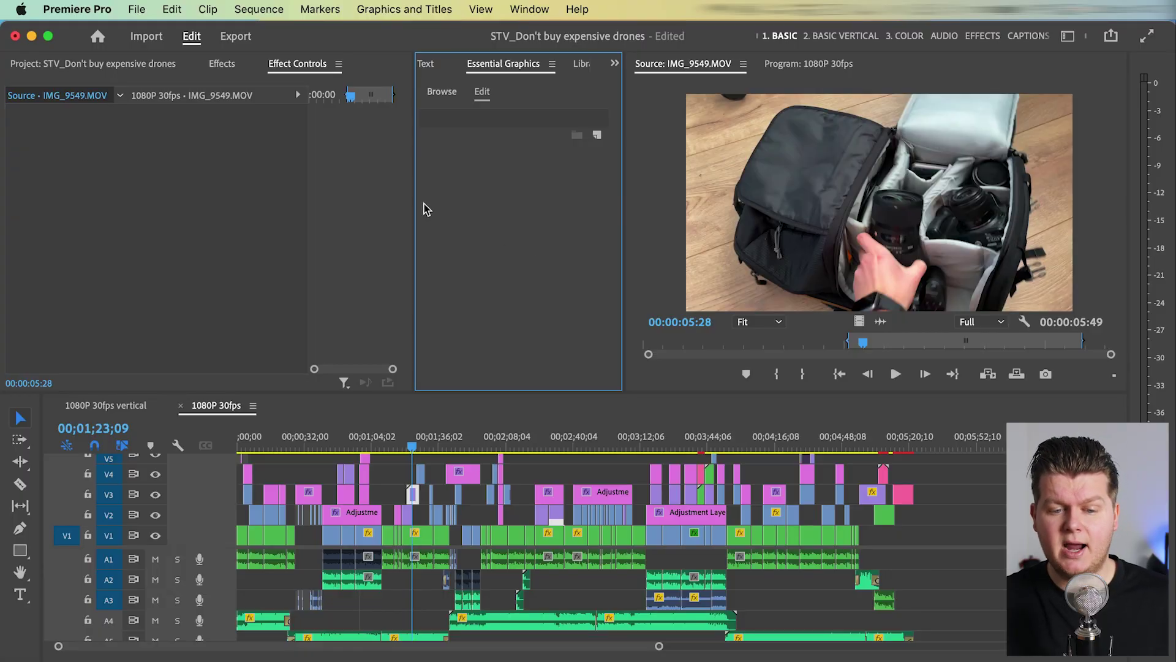
Step: Widen the Text/Essential Graphics/Libraries group and select the 2.7K 30 fps text layer
{"action": "left_click_drag", "start_coordinate": [398, 208], "coordinate": [367, 208]}
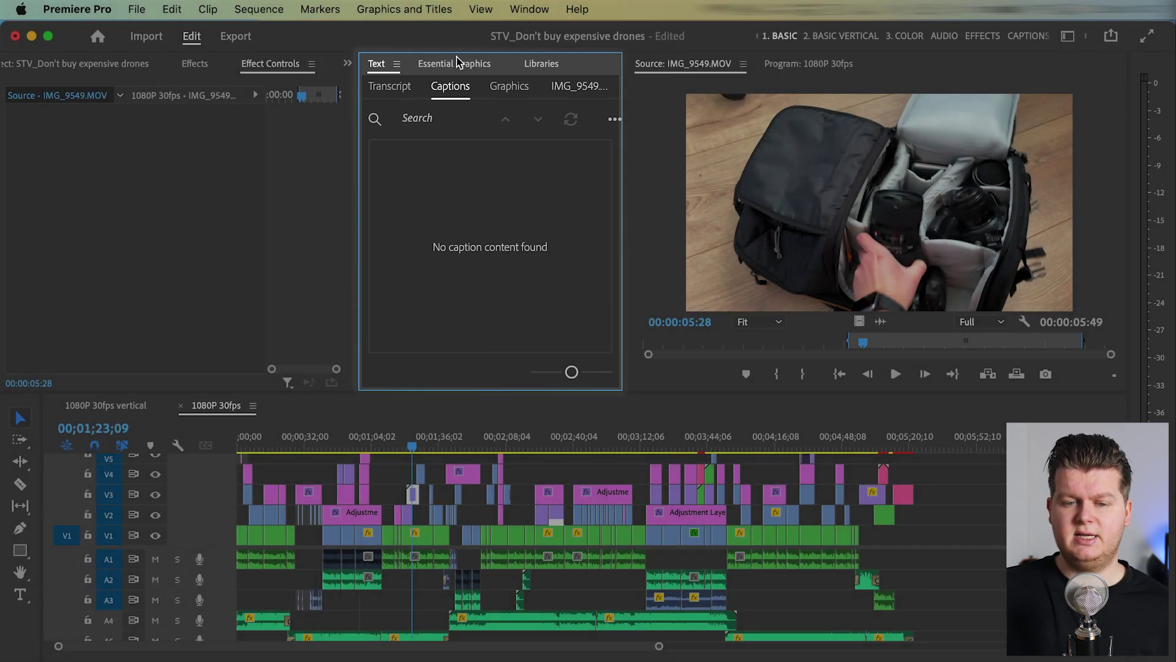
{"action": "left_click", "coordinate": [456, 64]}
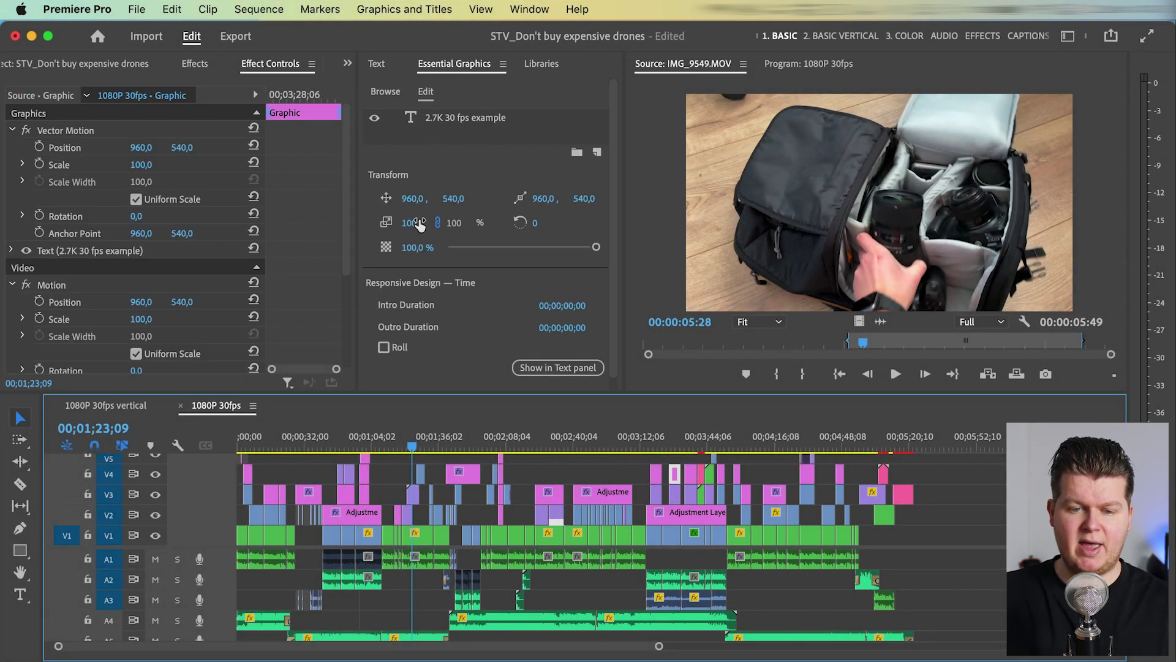
{"action": "left_click", "coordinate": [463, 121]}
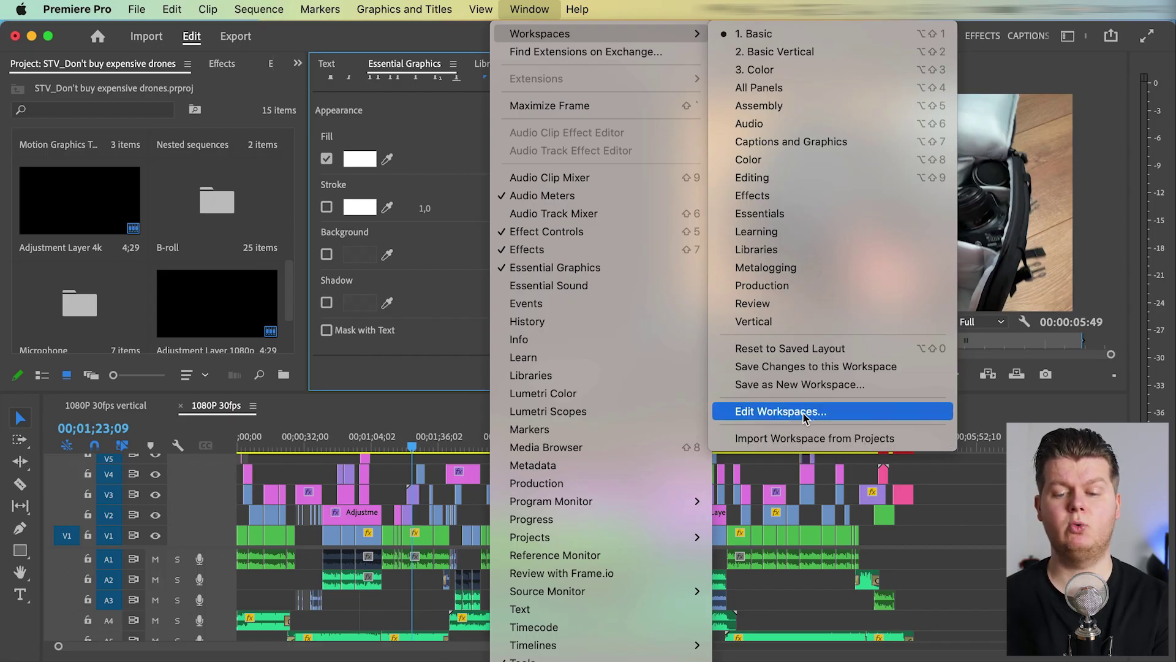
Step: In Edit Workspaces, drag All Panels below Editing and confirm the new order with OK
{"action": "left_click", "coordinate": [806, 413]}
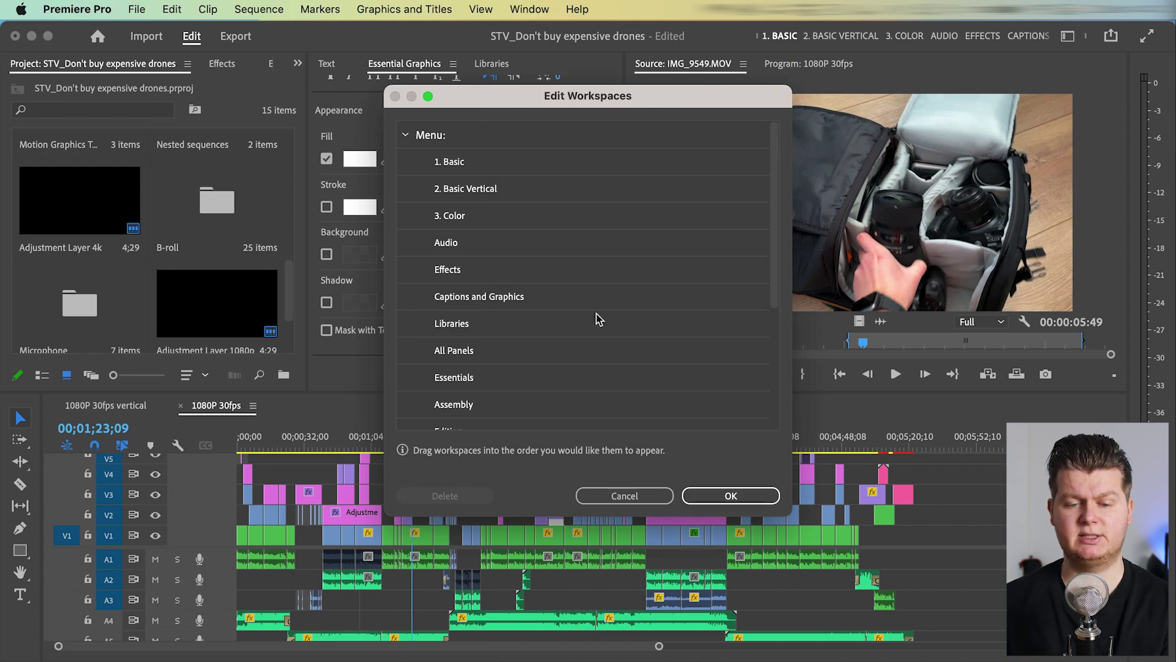
{"action": "scroll", "coordinate": [596, 315], "scroll_direction": "down", "scroll_amount": 5}
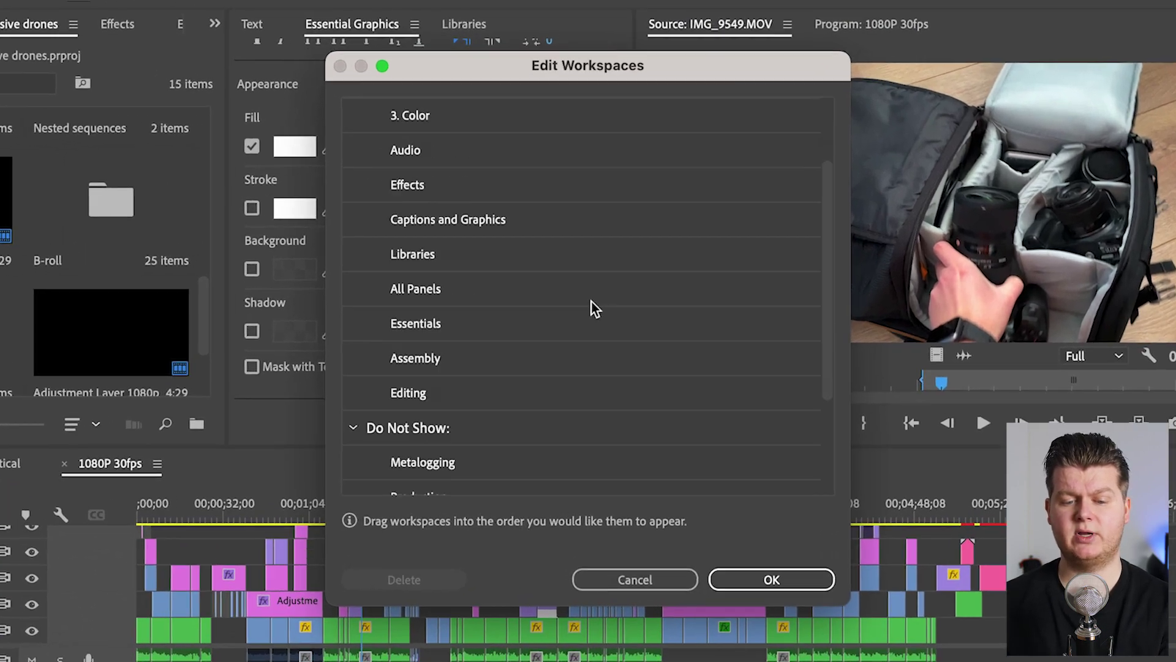
{"action": "scroll", "coordinate": [591, 303], "scroll_direction": "up", "scroll_amount": 5}
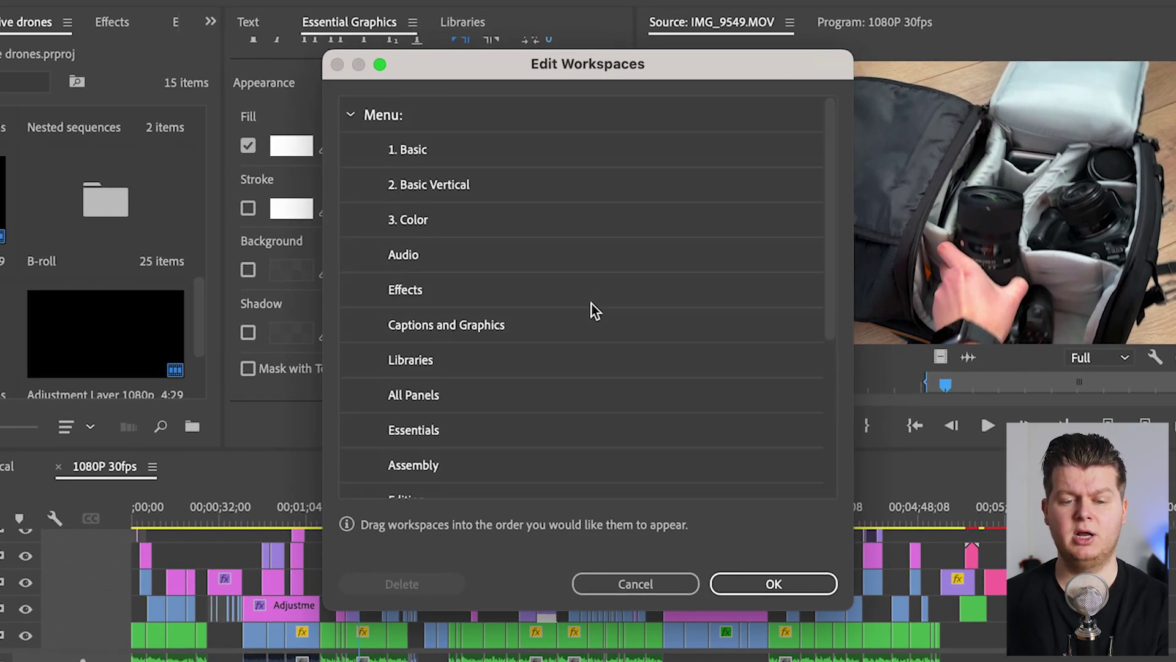
{"action": "left_click", "coordinate": [452, 395]}
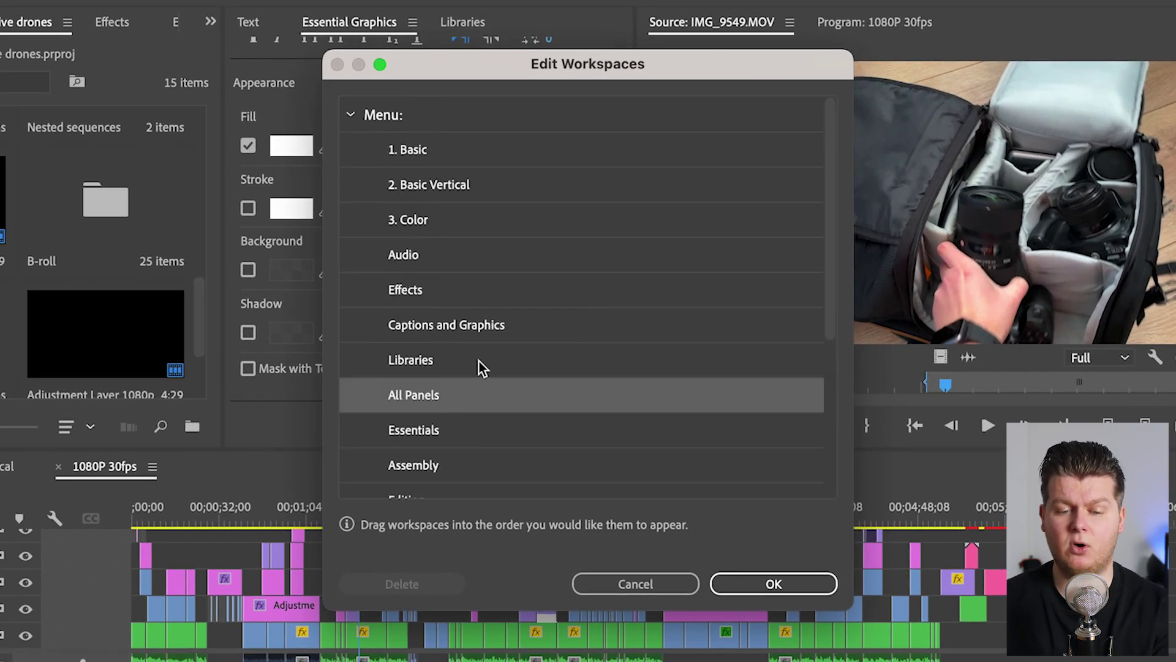
{"action": "scroll", "coordinate": [479, 360], "scroll_direction": "down", "scroll_amount": 1}
{"action": "left_click_drag", "start_coordinate": [479, 361], "coordinate": [490, 484]}
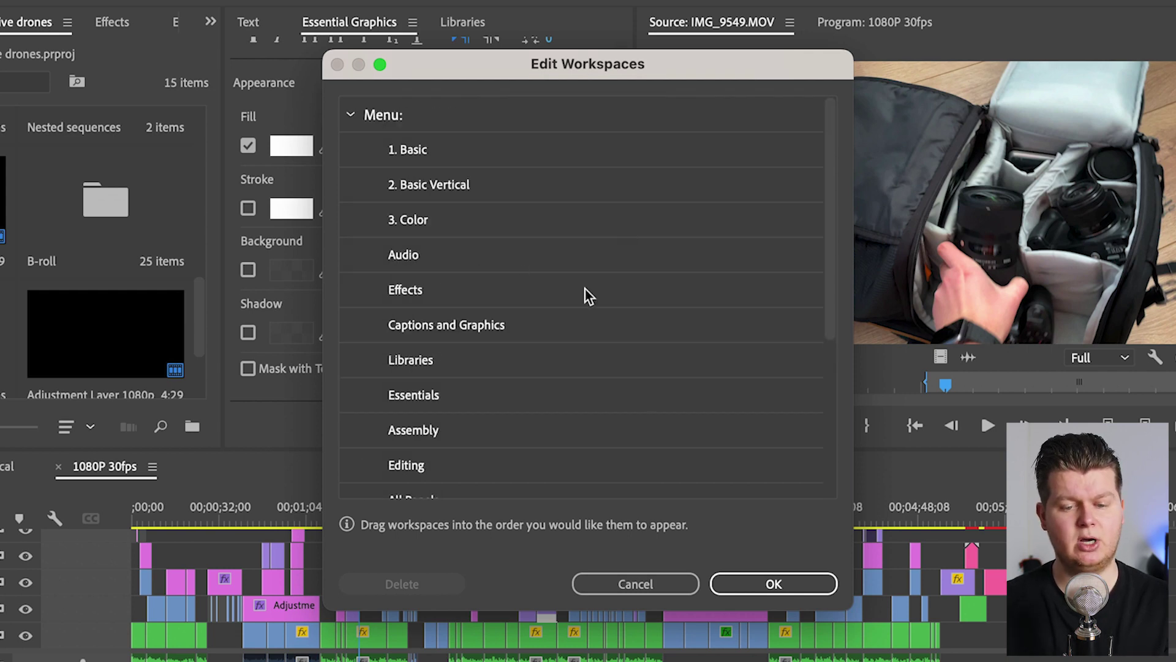
{"action": "scroll", "coordinate": [585, 289], "scroll_direction": "down", "scroll_amount": 5}
{"action": "left_click_drag", "start_coordinate": [432, 252], "coordinate": [432, 307]}
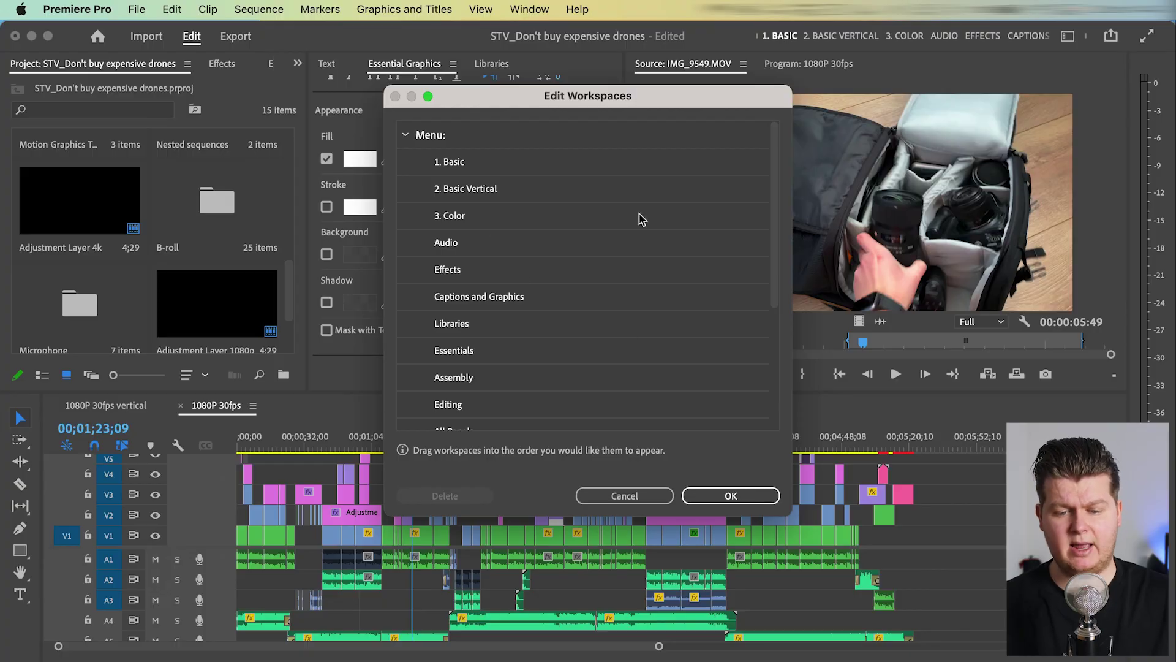
{"action": "left_click", "coordinate": [731, 496]}
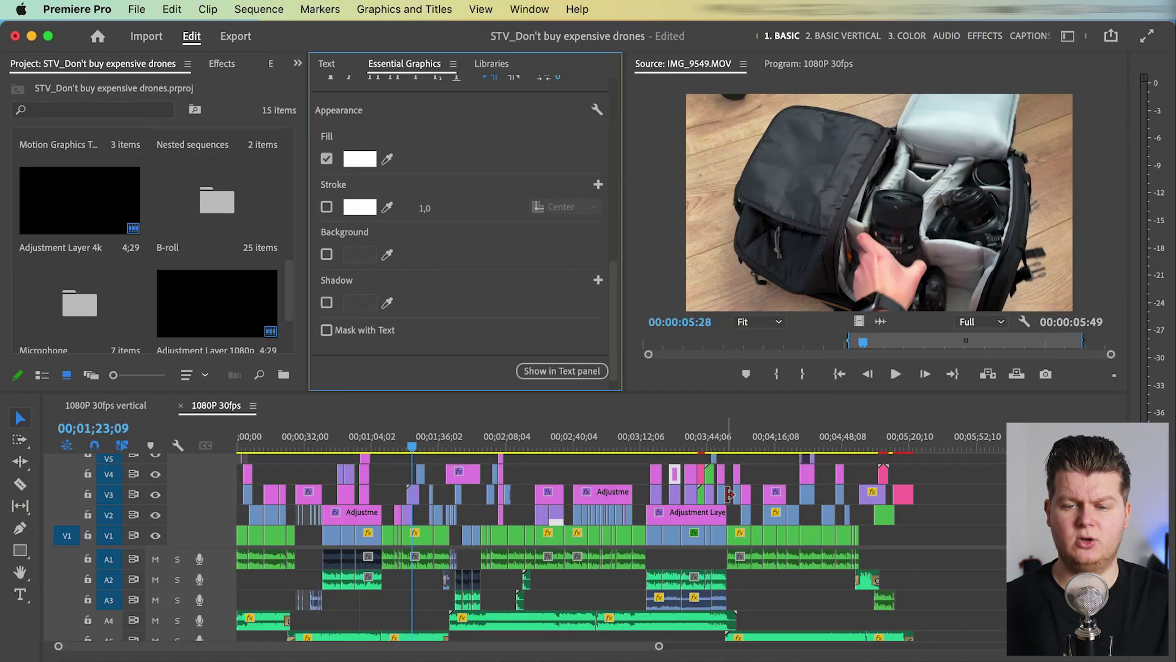
Step: Dismiss the workspace dropdown and switch to the 2. Basic Vertical workspace tab
{"action": "left_click", "coordinate": [1069, 37]}
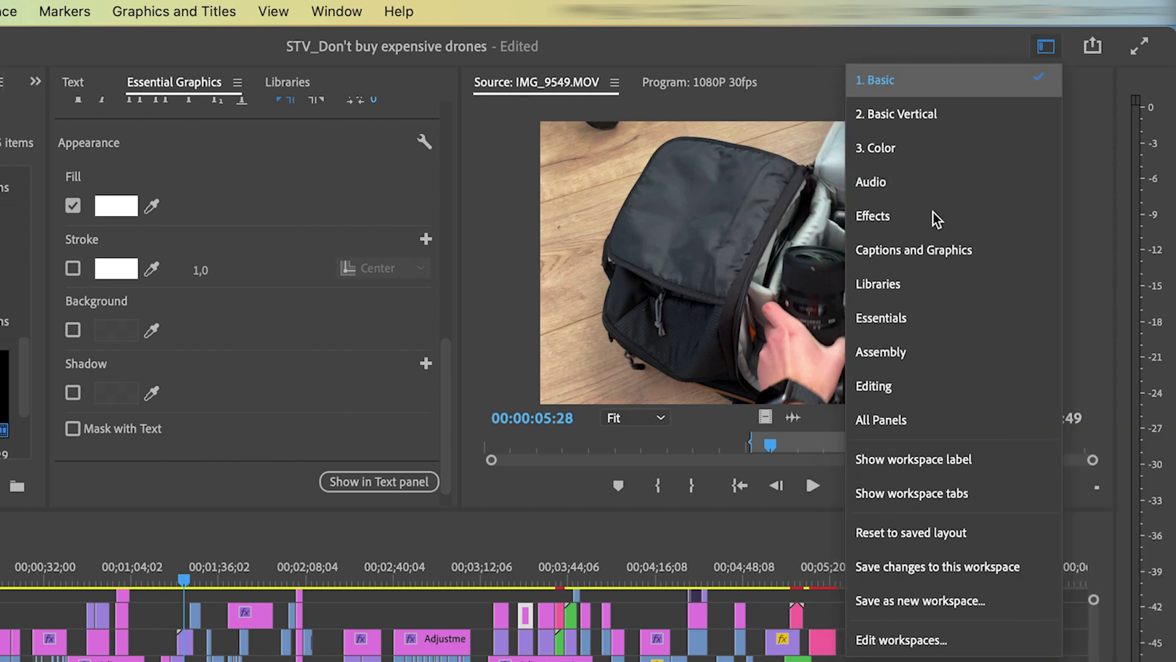
{"action": "key", "text": "Escape"}
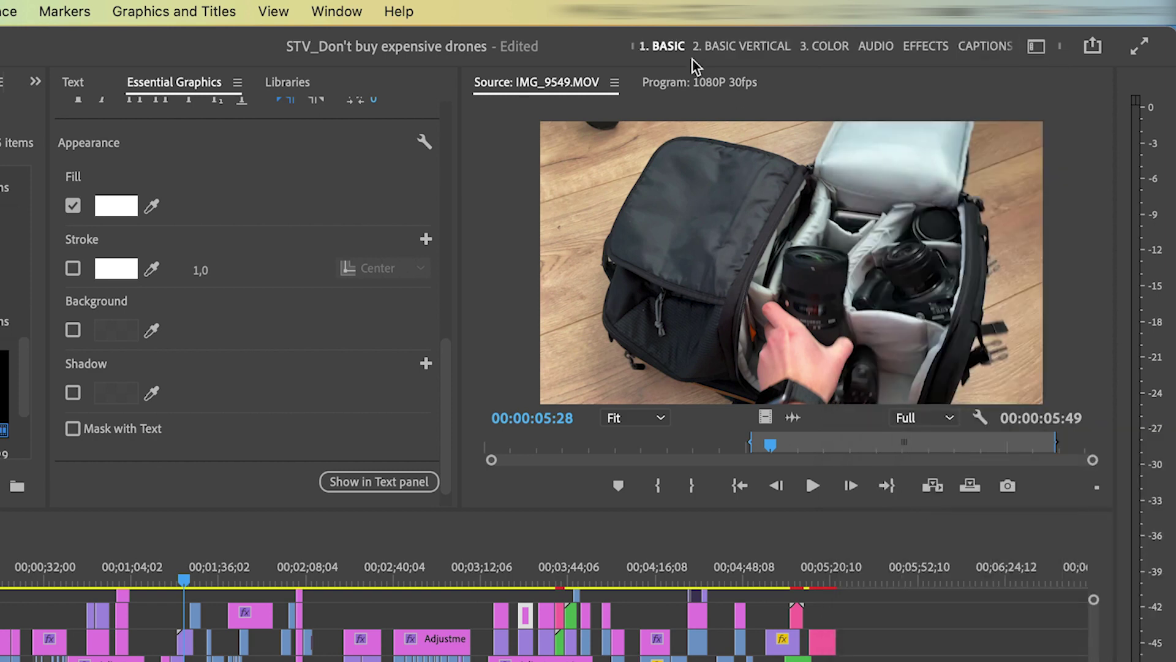
{"action": "left_click", "coordinate": [724, 47]}
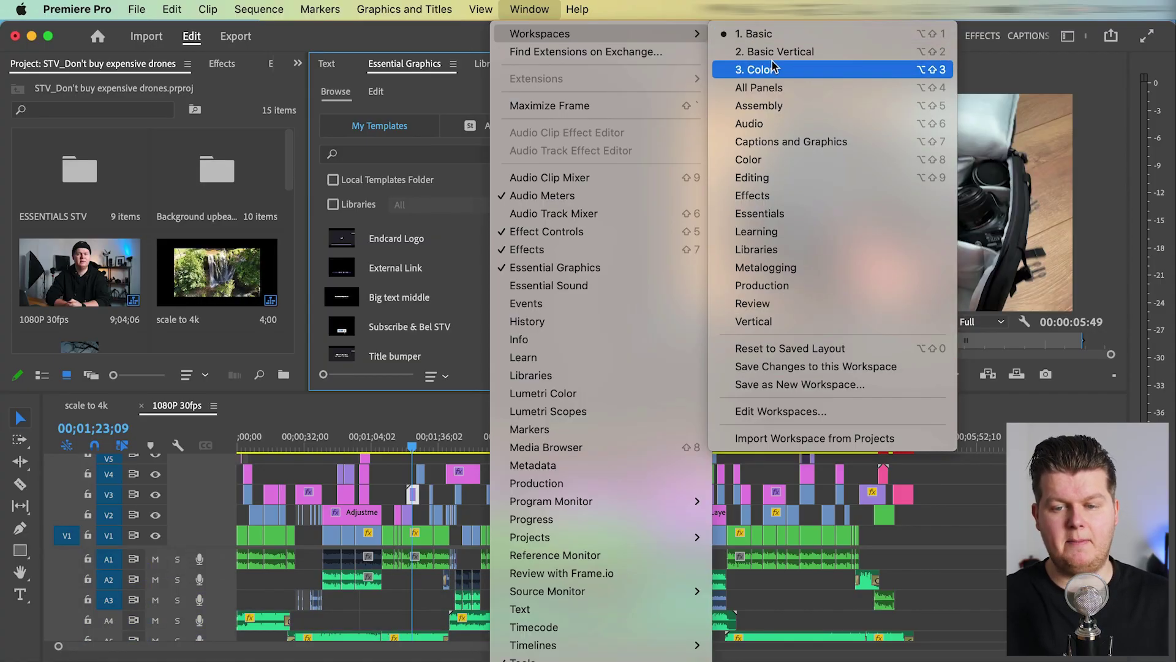
Step: Apply Basic Vertical, widen the Libraries panel and timeline, and show the Text panel
{"action": "left_click", "coordinate": [795, 56]}
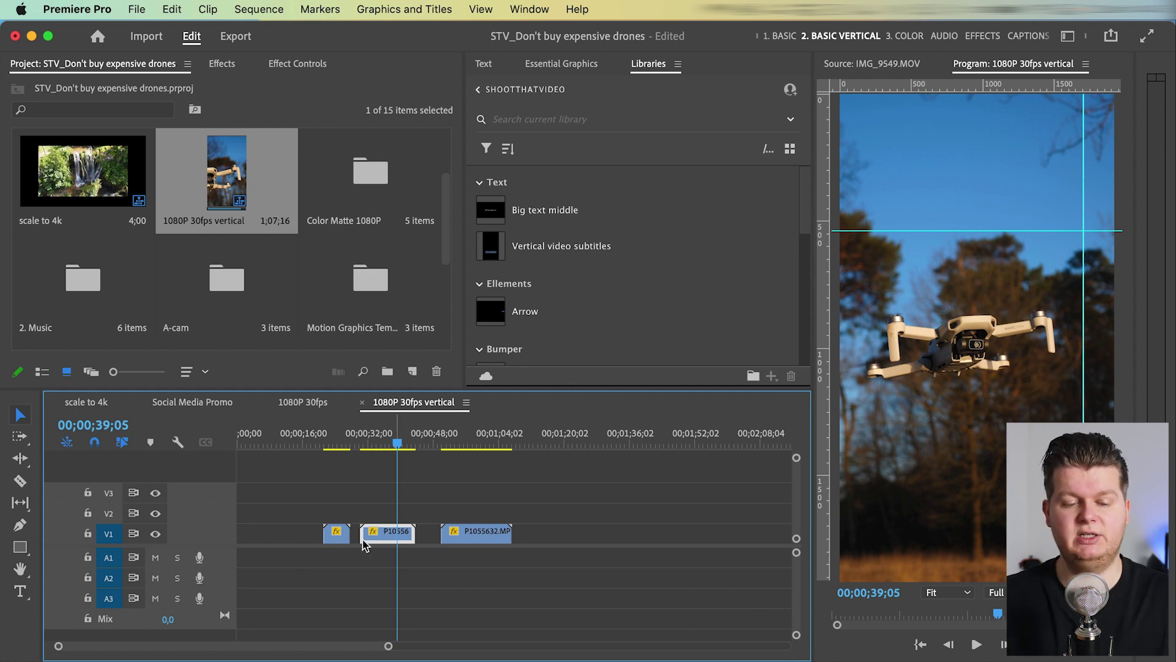
{"action": "left_click_drag", "start_coordinate": [813, 167], "coordinate": [844, 167]}
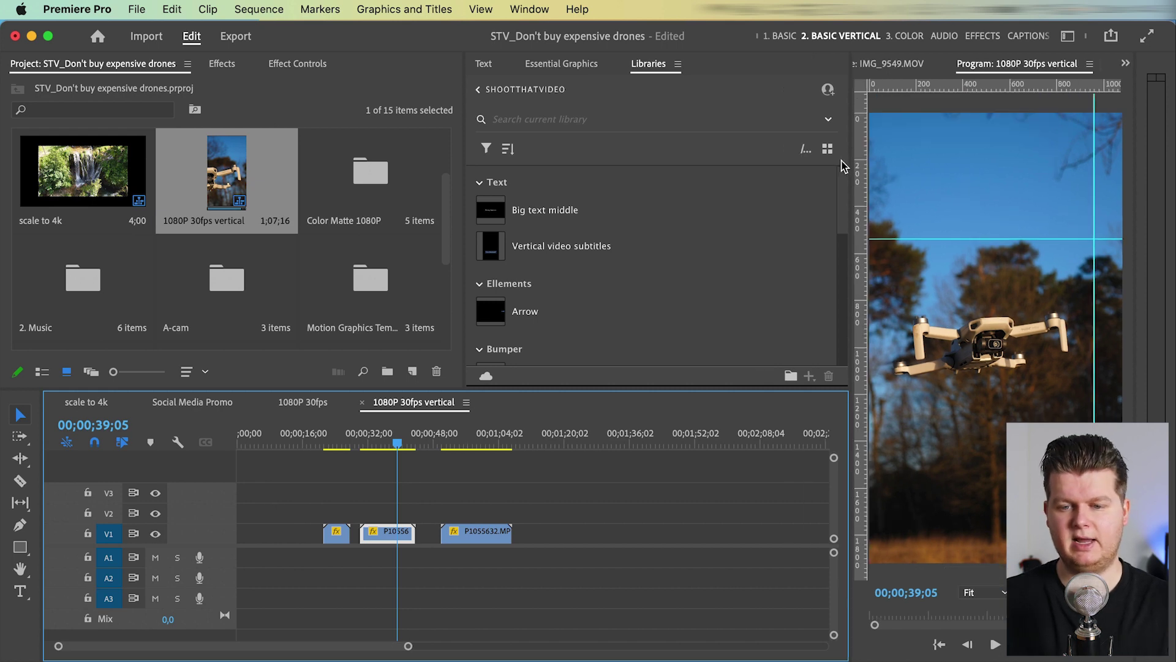
{"action": "left_click", "coordinate": [481, 64]}
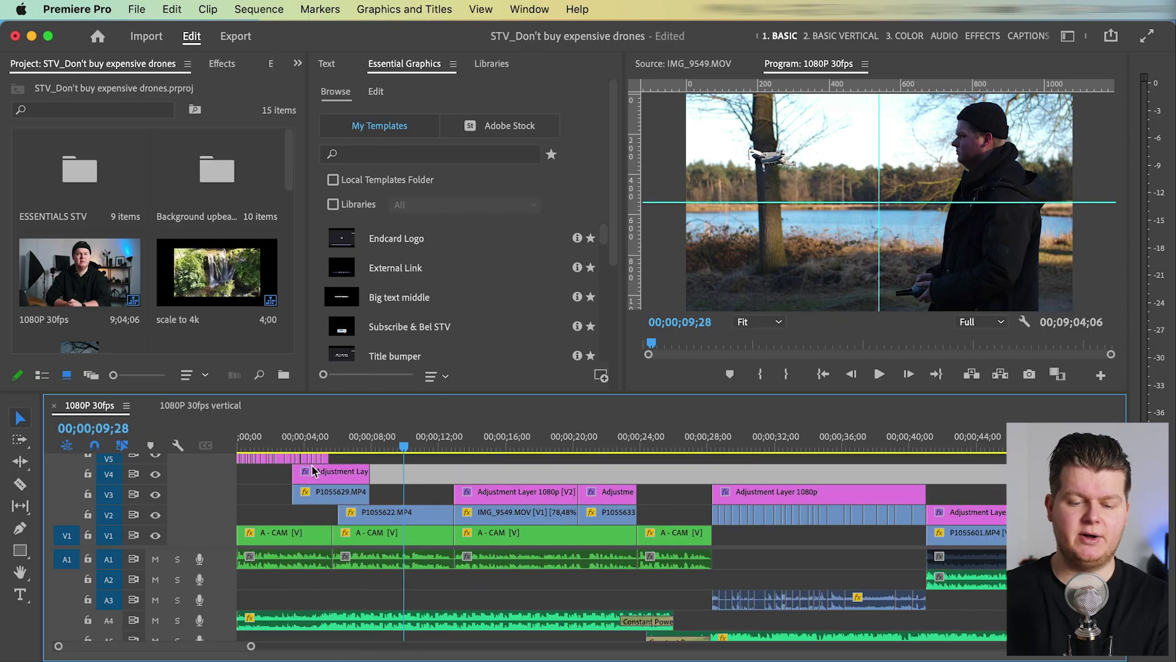
Step: In the Color workspace, raise the V2 clip P1055622.MP4's Basic Correction exposure to 2,7
{"action": "left_click", "coordinate": [386, 514]}
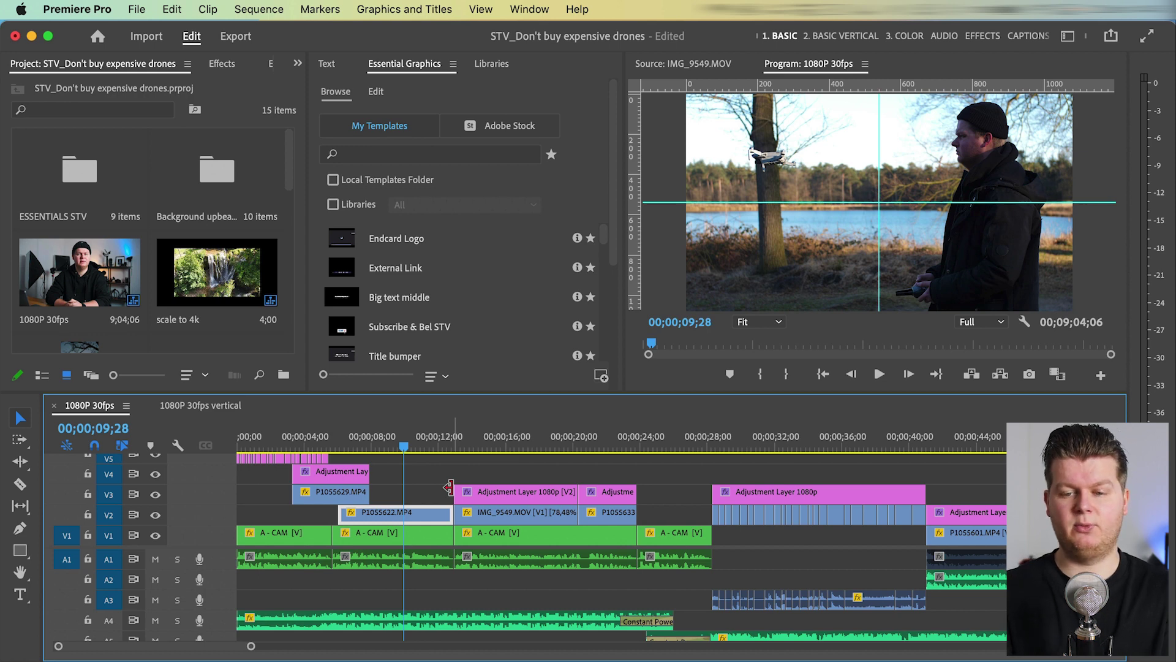
{"action": "key", "text": "alt+shift+3"}
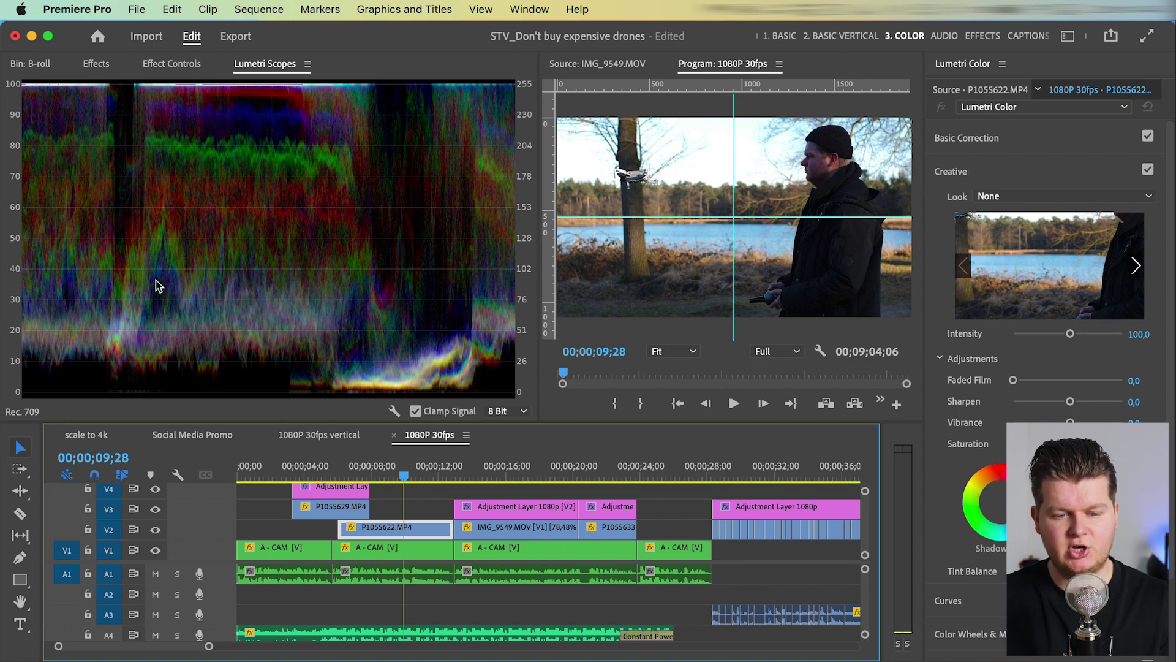
{"action": "left_click", "coordinate": [1011, 139]}
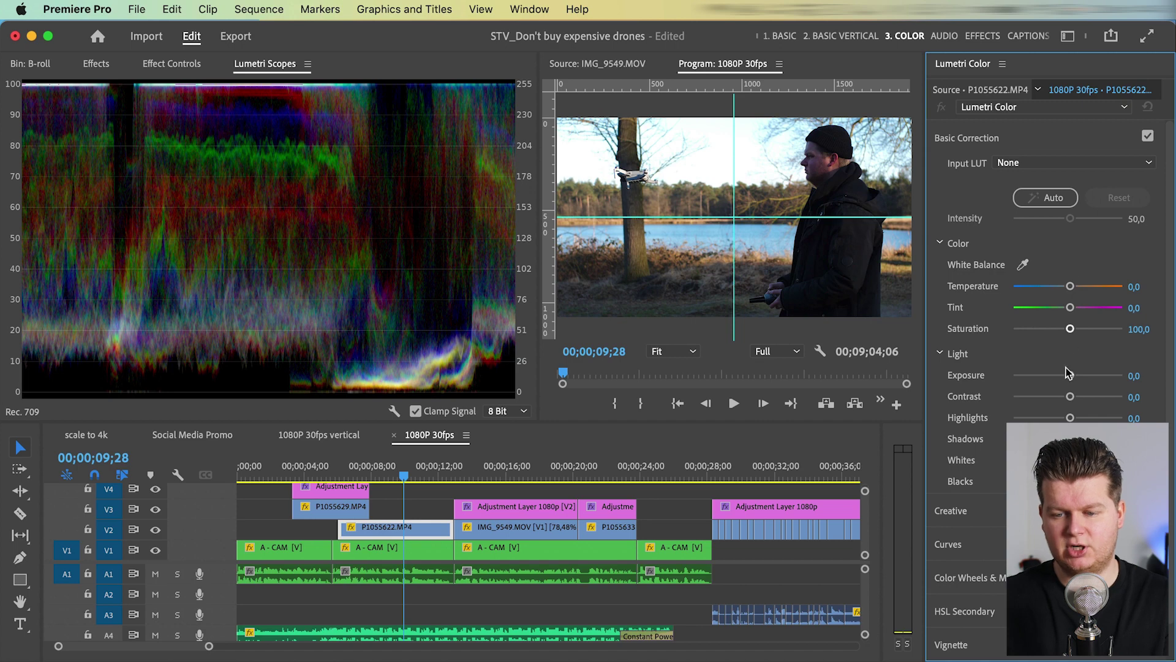
{"action": "left_click_drag", "start_coordinate": [1070, 376], "coordinate": [1098, 376]}
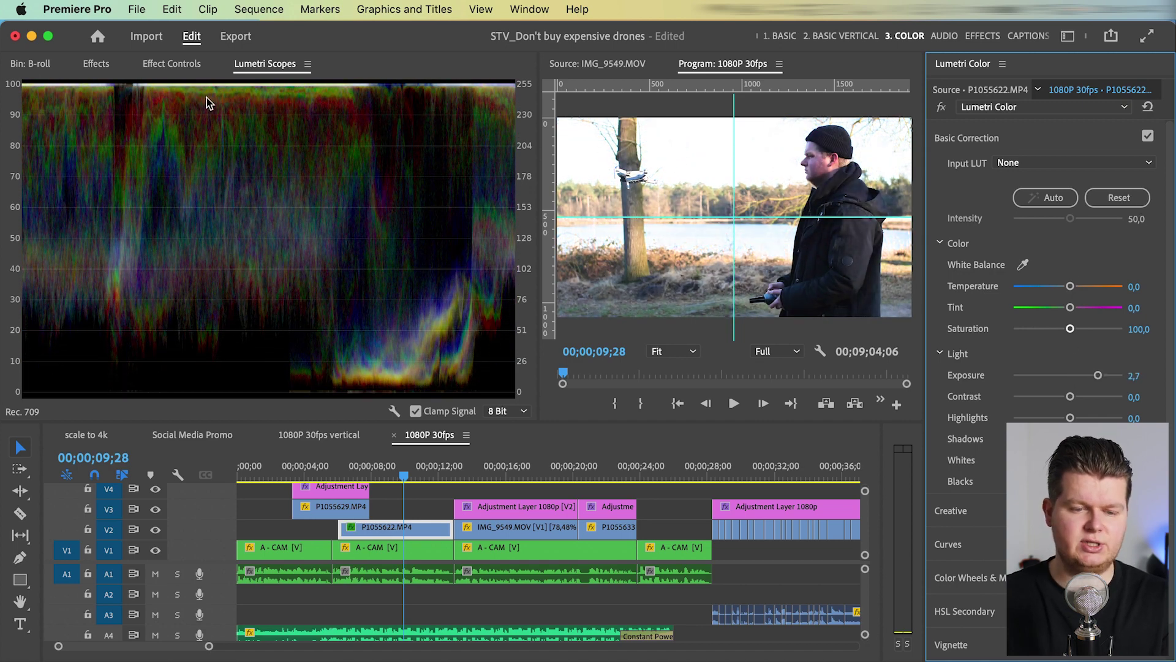
Step: Review the clip's Lumetri Color effect in Effect Controls, then return to the Basic workspace
{"action": "left_click", "coordinate": [171, 65]}
{"action": "scroll", "coordinate": [129, 318], "scroll_direction": "down", "scroll_amount": 5}
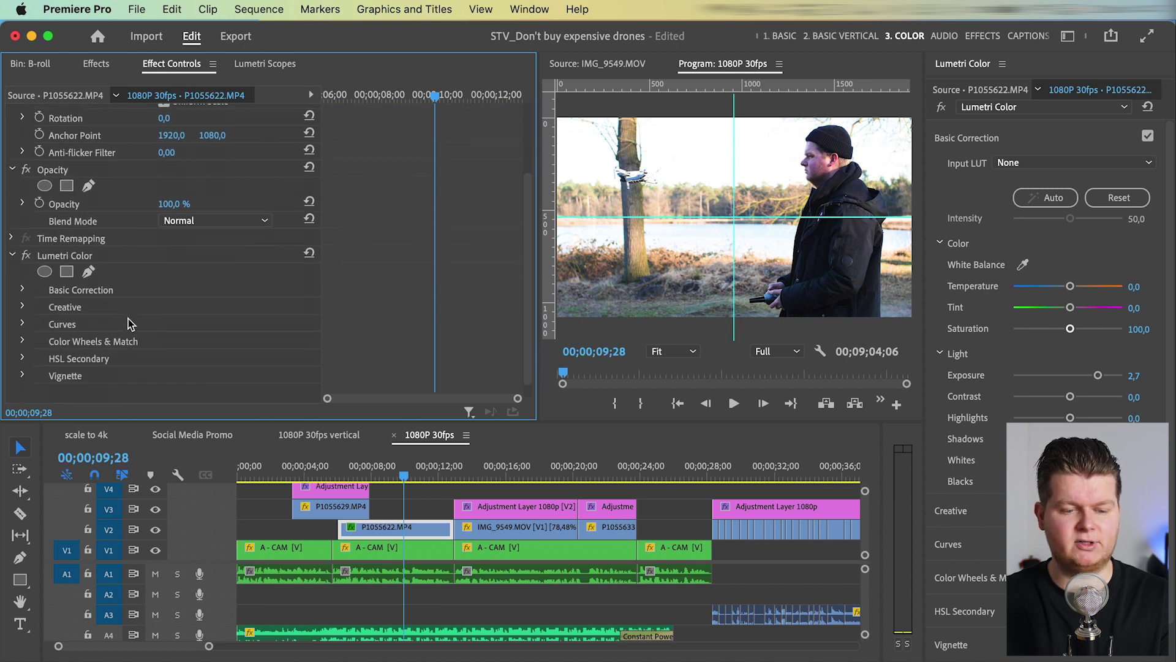
{"action": "left_click", "coordinate": [67, 240]}
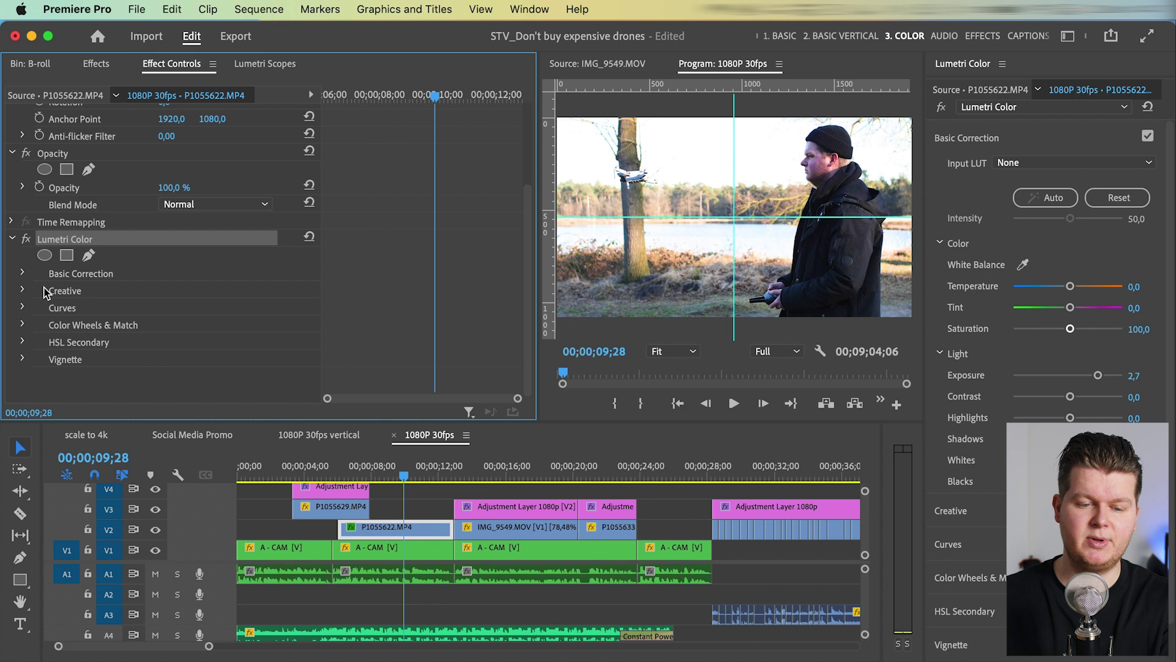
{"action": "scroll", "coordinate": [479, 526], "scroll_direction": "right", "scroll_amount": 4}
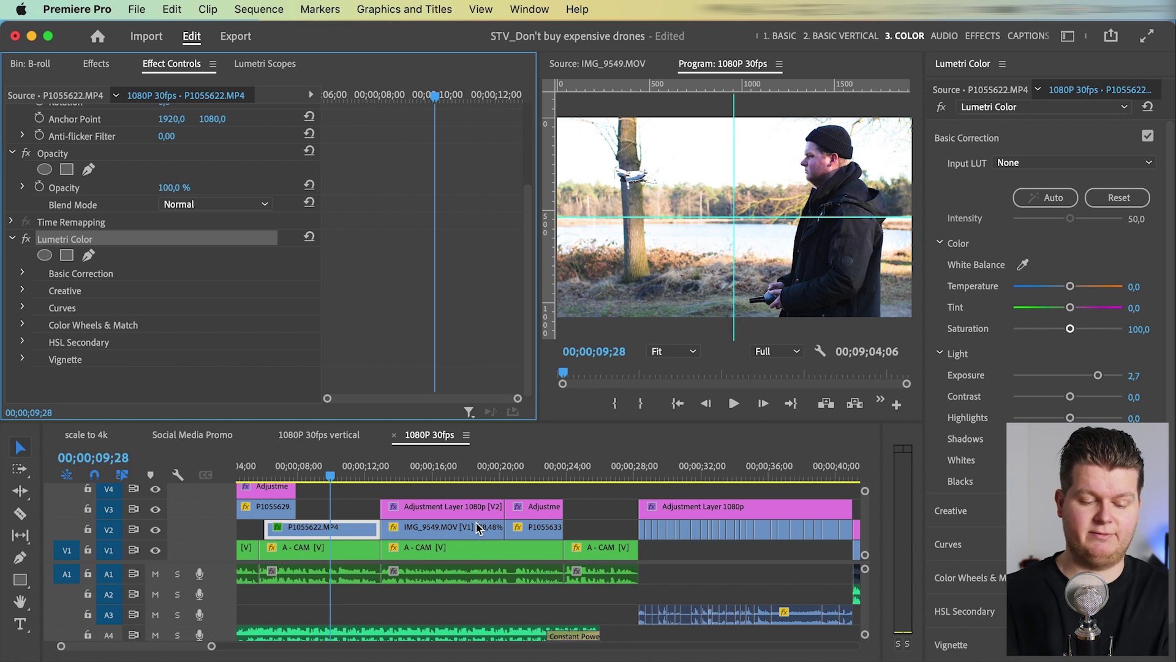
{"action": "key", "text": "alt+shift+1"}
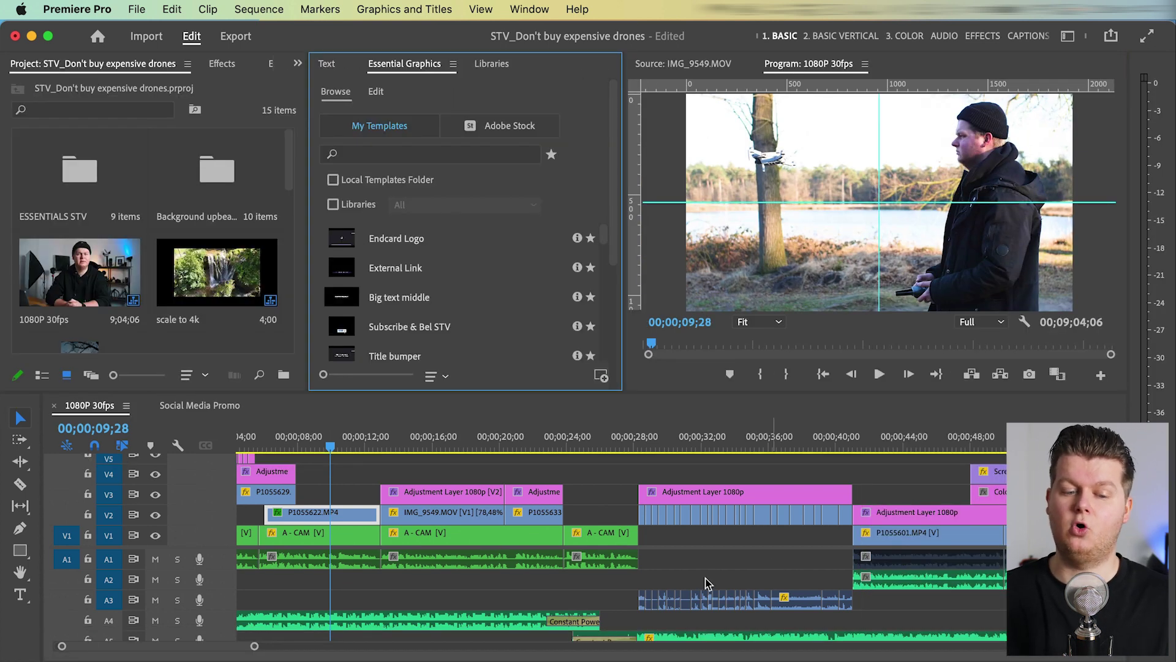
Step: Switch to the Audio workspace
{"action": "left_click", "coordinate": [944, 36]}
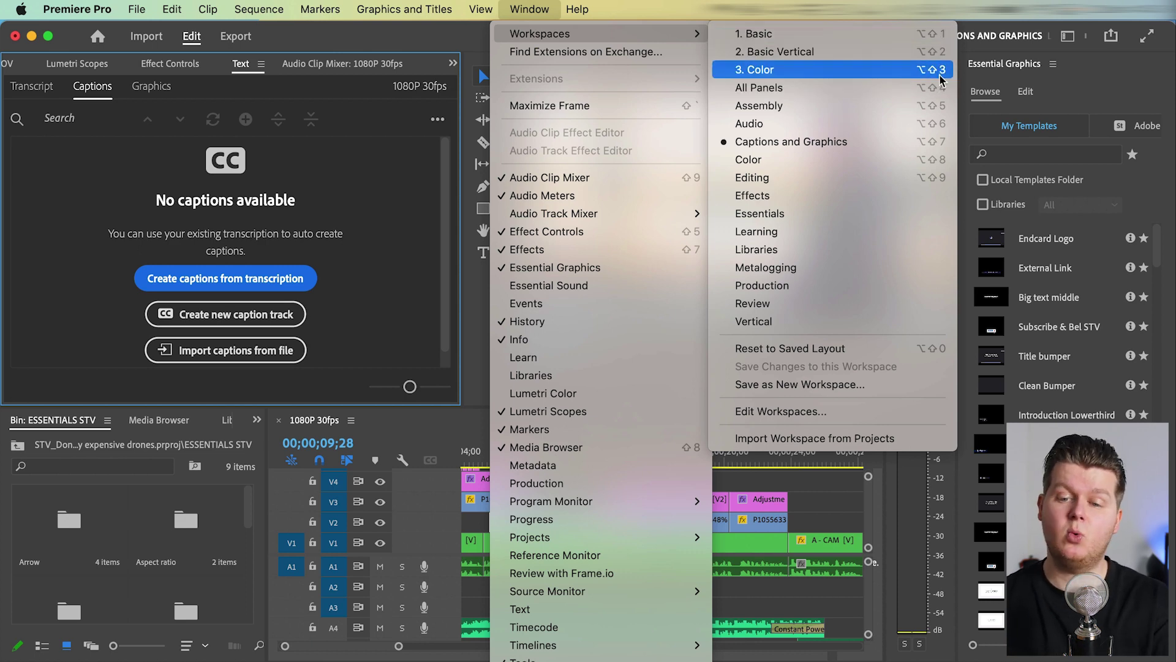
Step: Open Edit Workspaces and cancel it unchanged, then show the workspaces dropdown list
{"action": "left_click", "coordinate": [780, 411]}
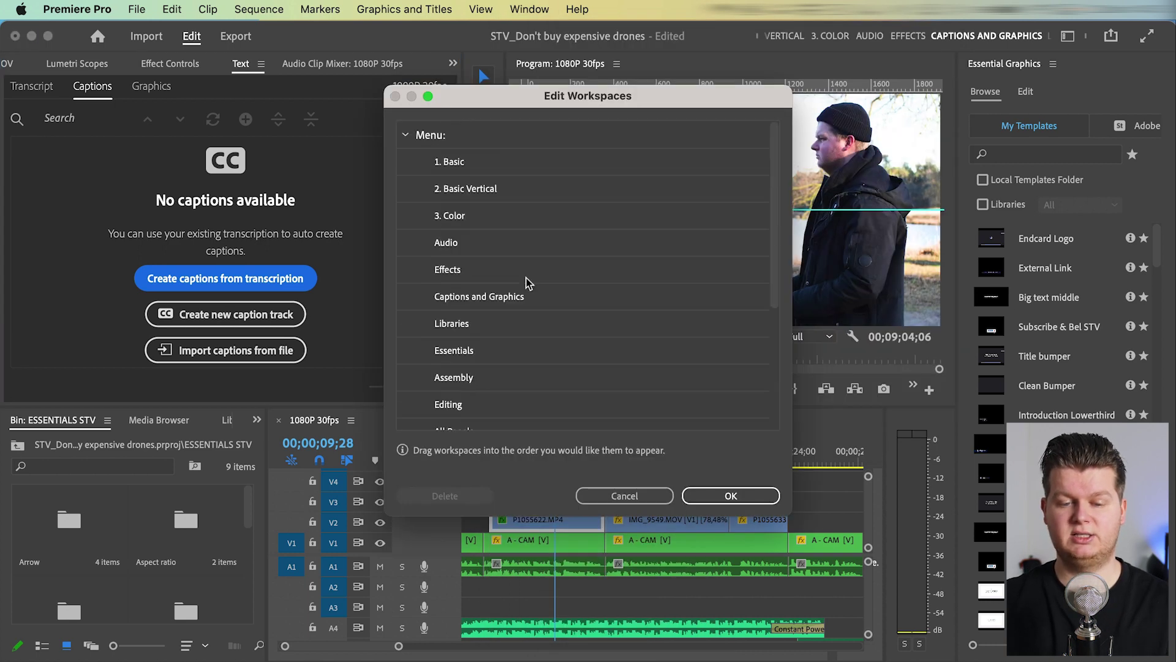
{"action": "scroll", "coordinate": [525, 284], "scroll_direction": "down", "scroll_amount": 5}
{"action": "left_click", "coordinate": [651, 496]}
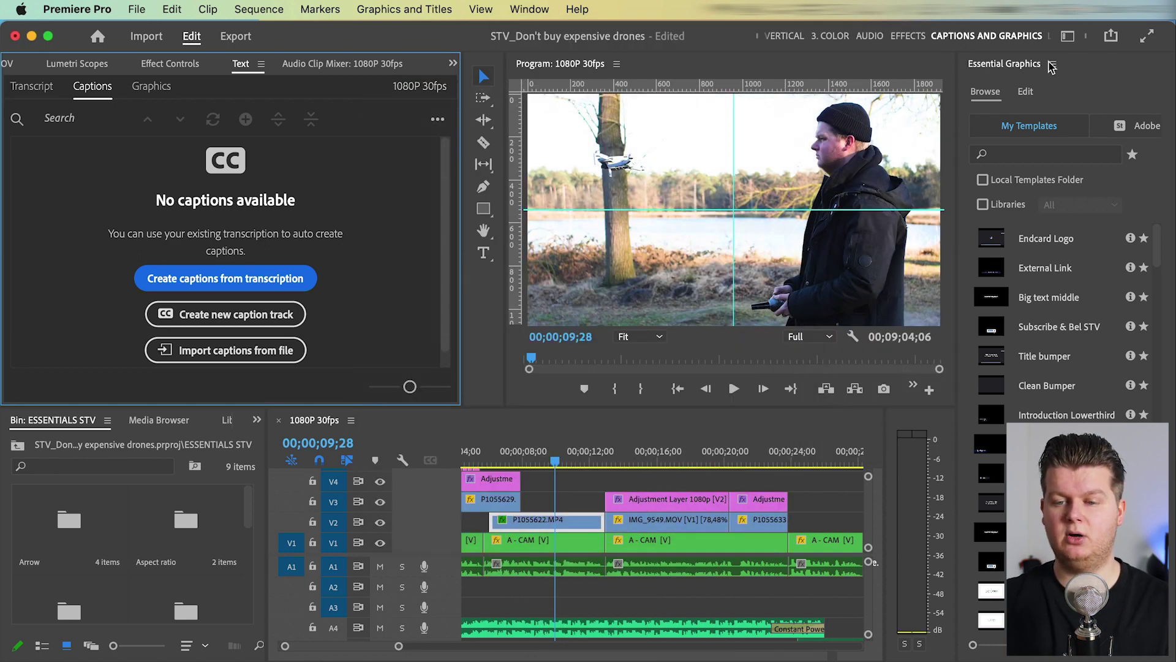
{"action": "left_click", "coordinate": [1067, 38]}
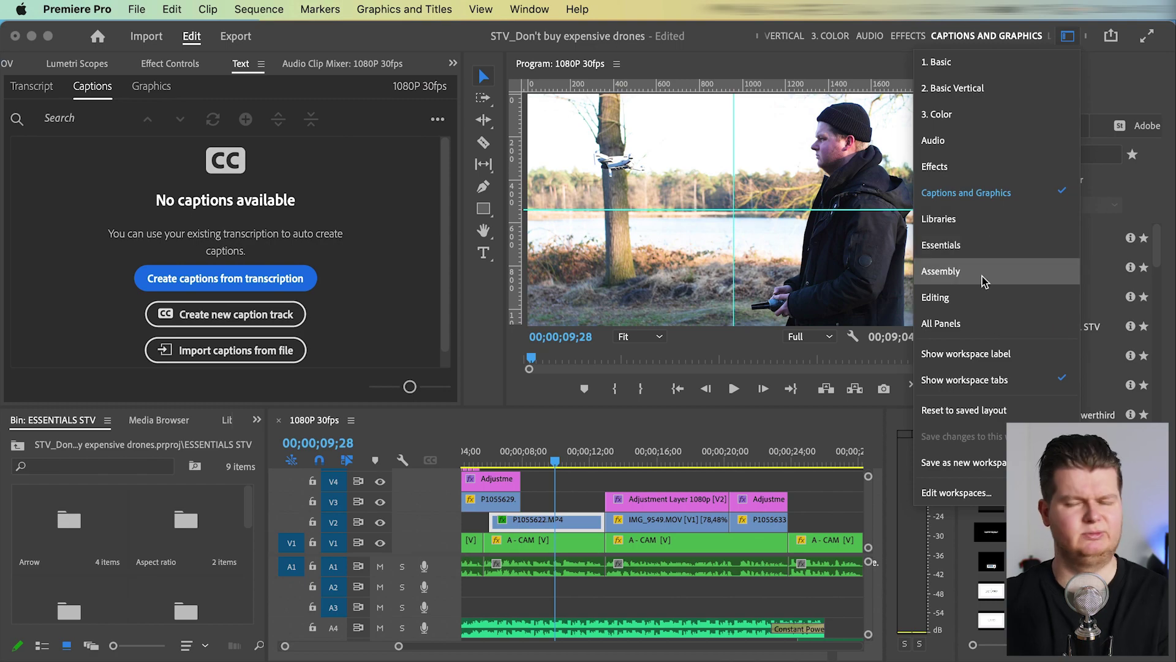